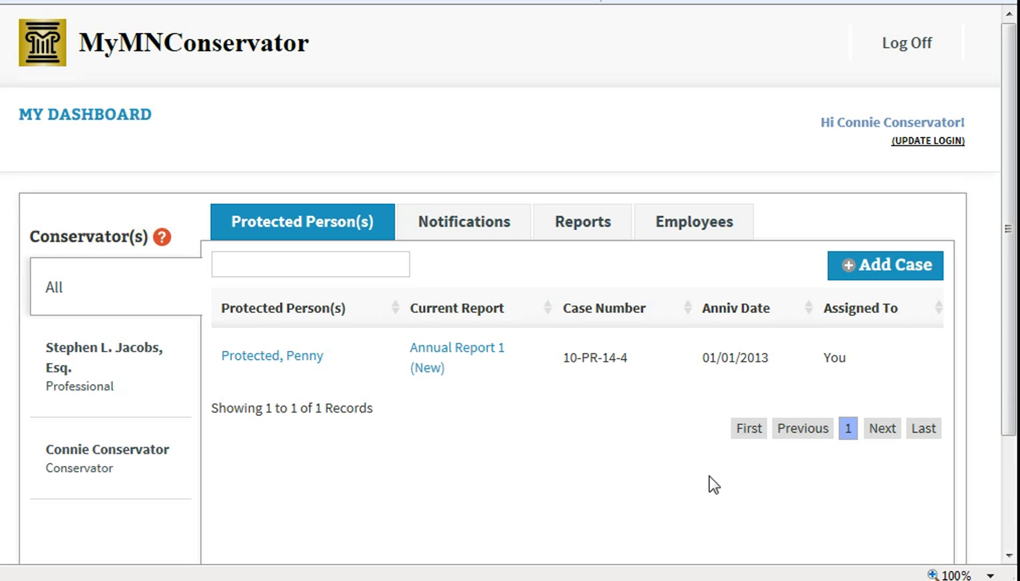
Step: Open Annual Report 1, review the six accounts and totals, then go to Income & Expenses
left_click(459, 362)
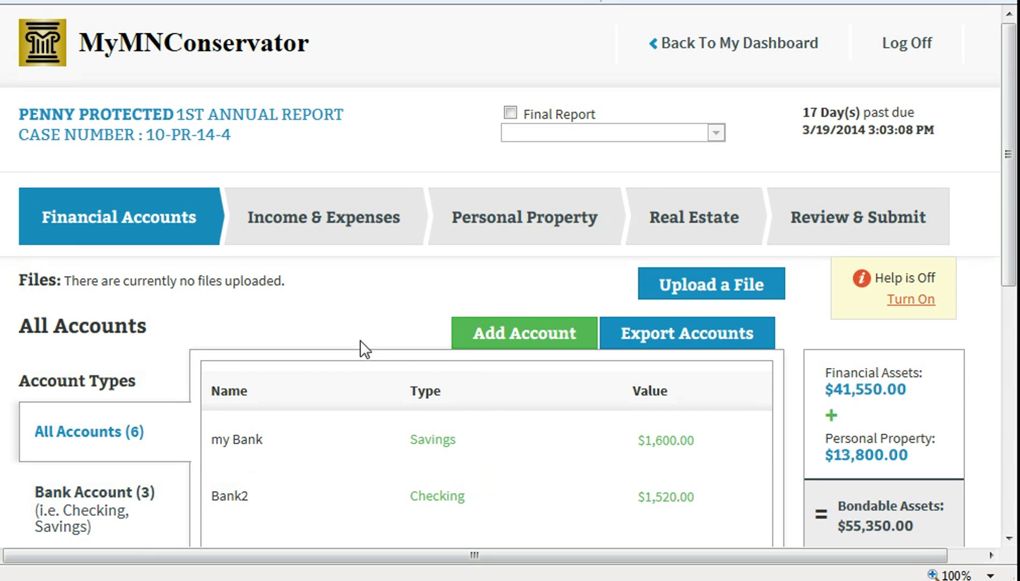
scroll(372, 304, "down", 3)
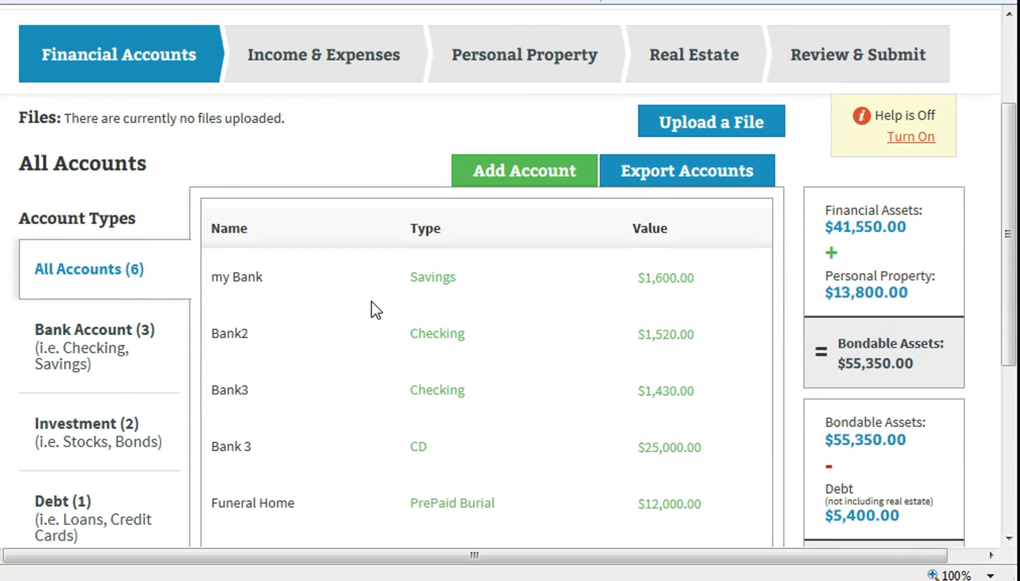
scroll(375, 309, "down", 2)
scroll(375, 310, "down", 3)
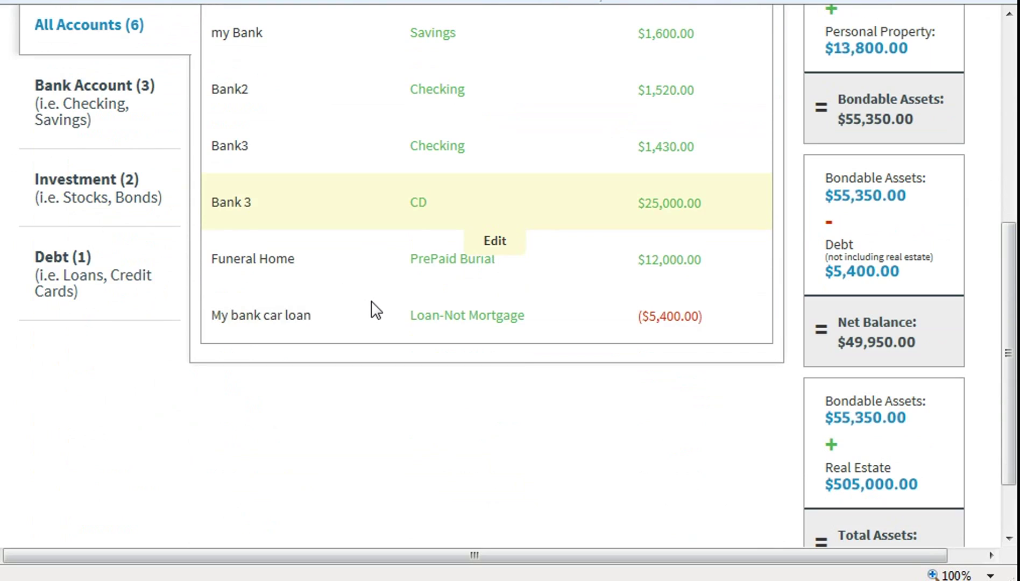
scroll(374, 304, "down", 2)
scroll(374, 304, "down", 1)
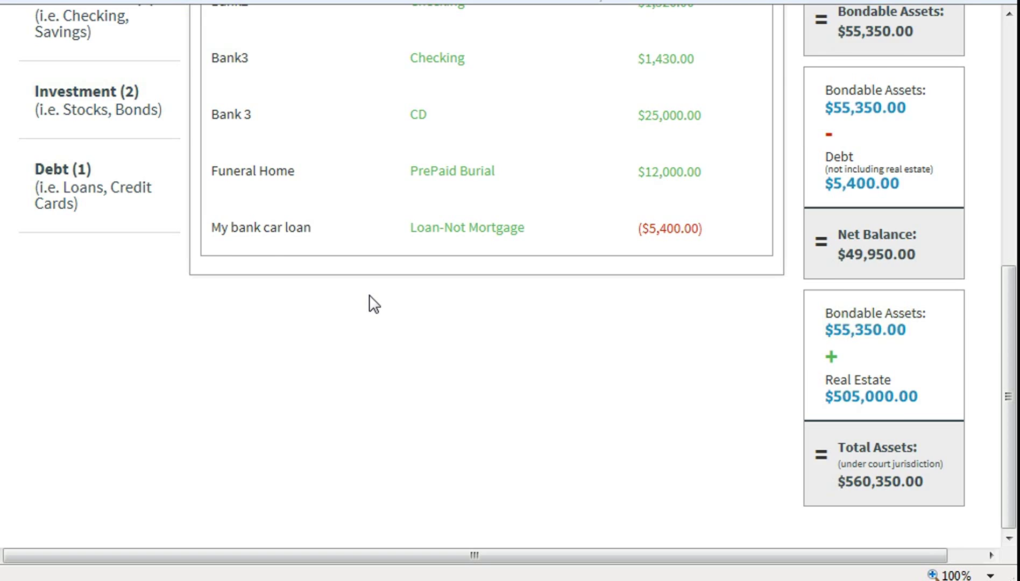
scroll(375, 304, "up", 5)
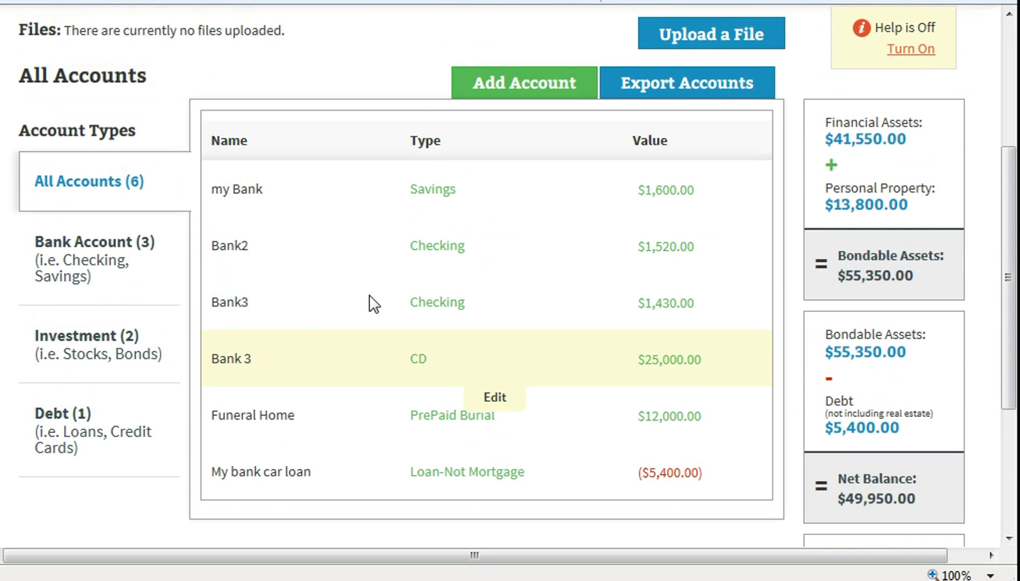
scroll(374, 305, "up", 2)
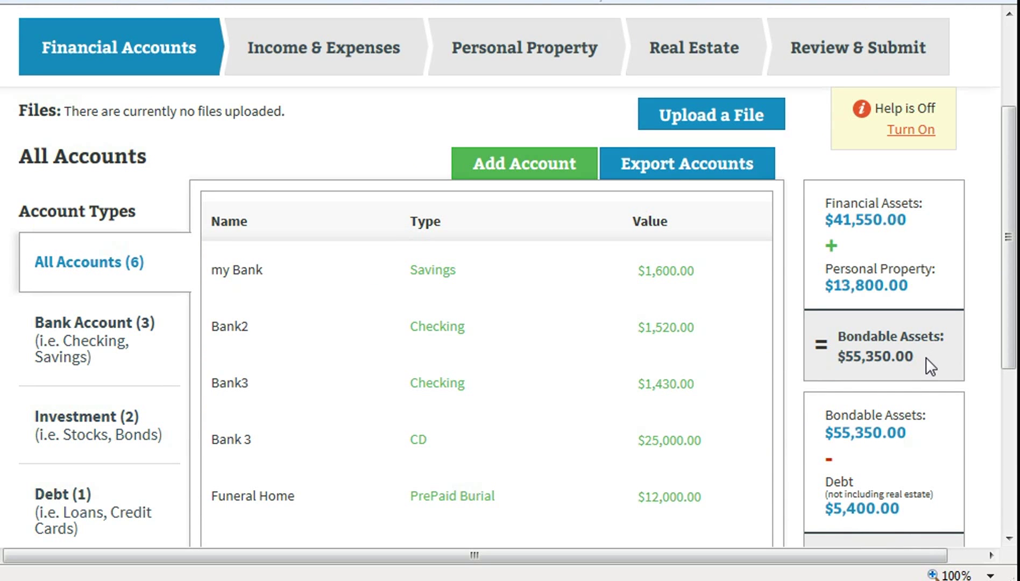
scroll(923, 361, "down", 3)
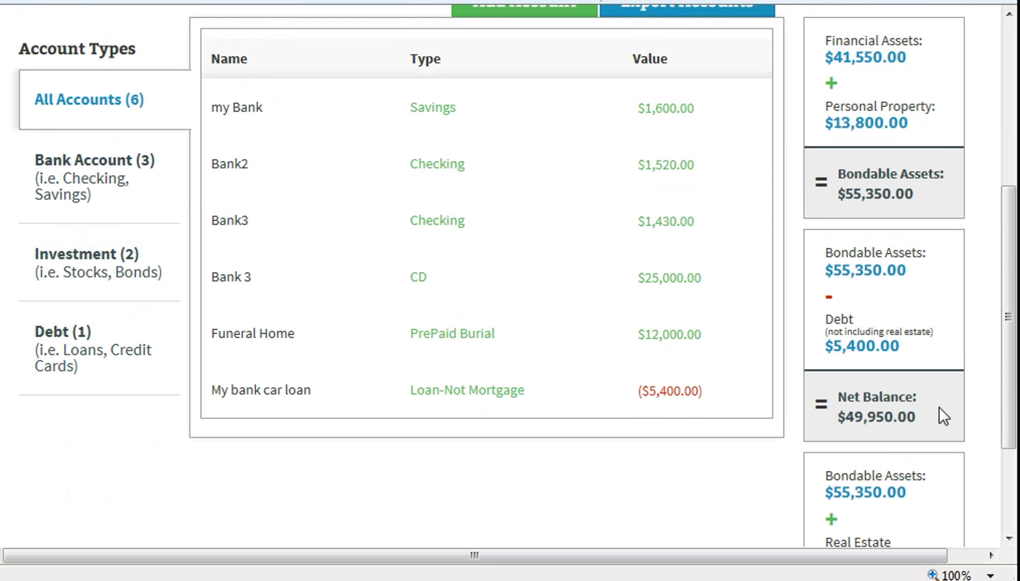
scroll(939, 416, "down", 3)
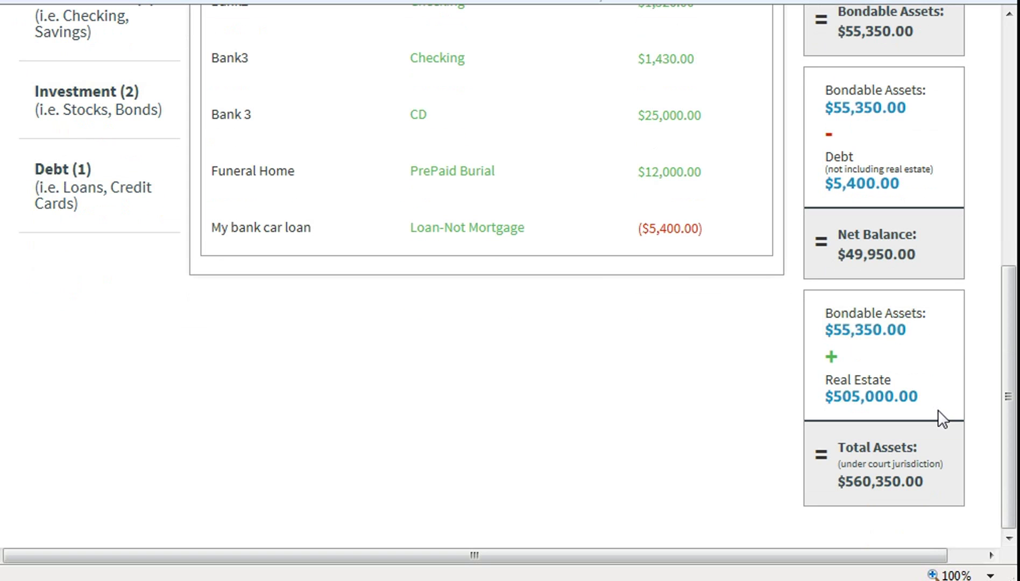
scroll(937, 417, "up", 6)
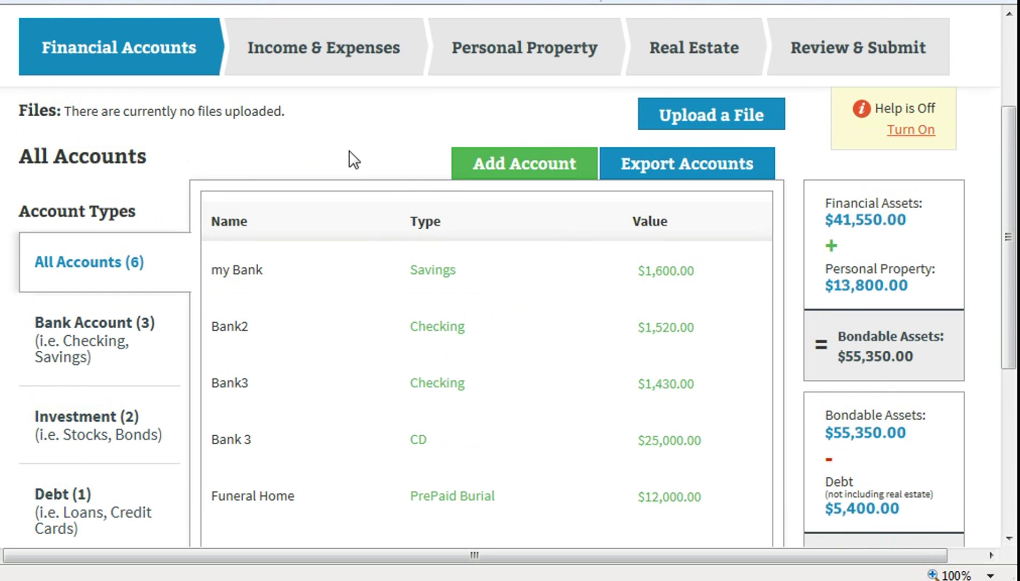
left_click(340, 60)
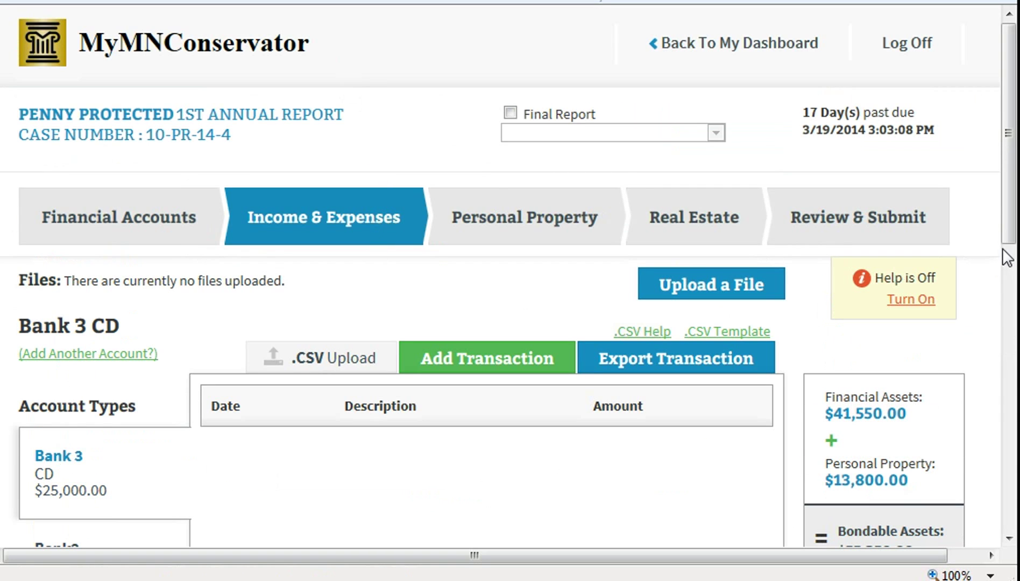
Step: Open a new transaction form for the Bank 3 CD account
left_click_drag(1003, 249, 1002, 308)
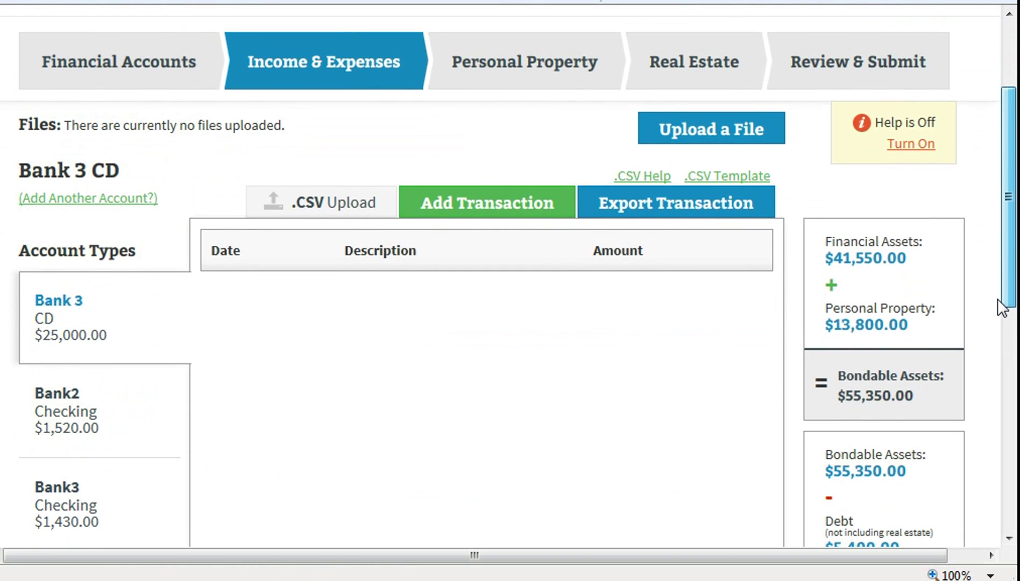
left_click(489, 216)
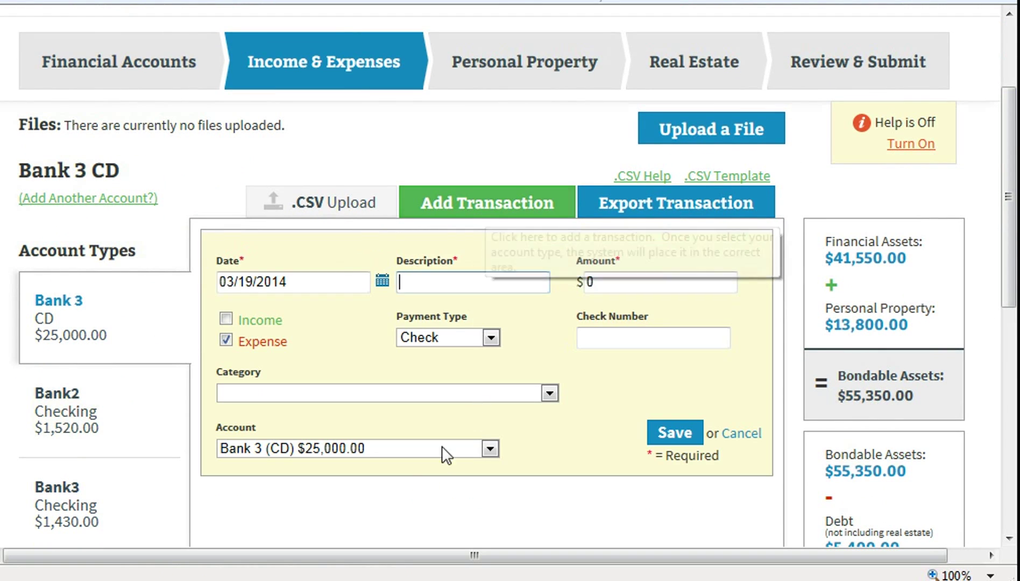
Step: Mark the new transaction as income and re-enter its date as 1/2/13
left_click(303, 282)
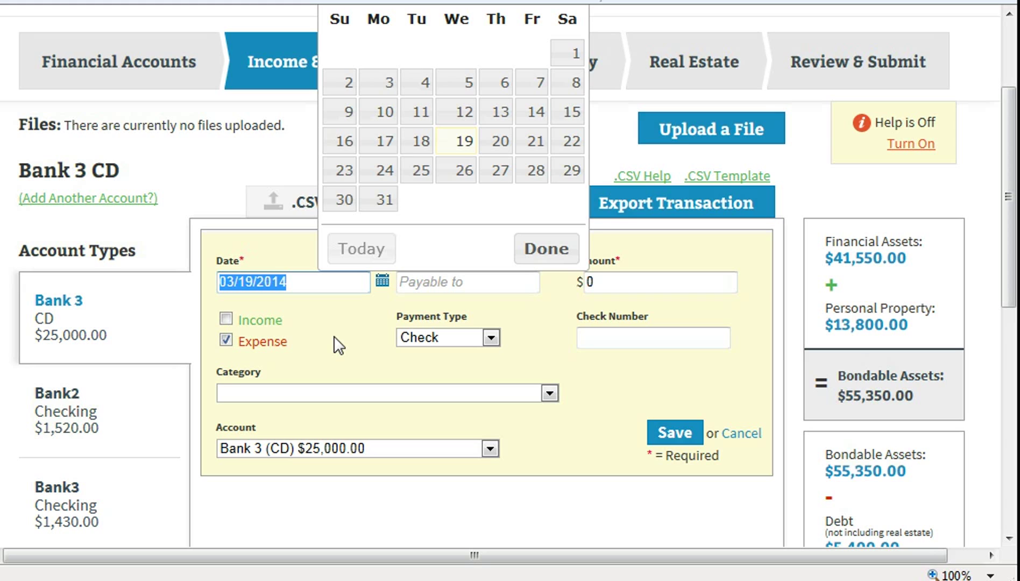
left_click(228, 320)
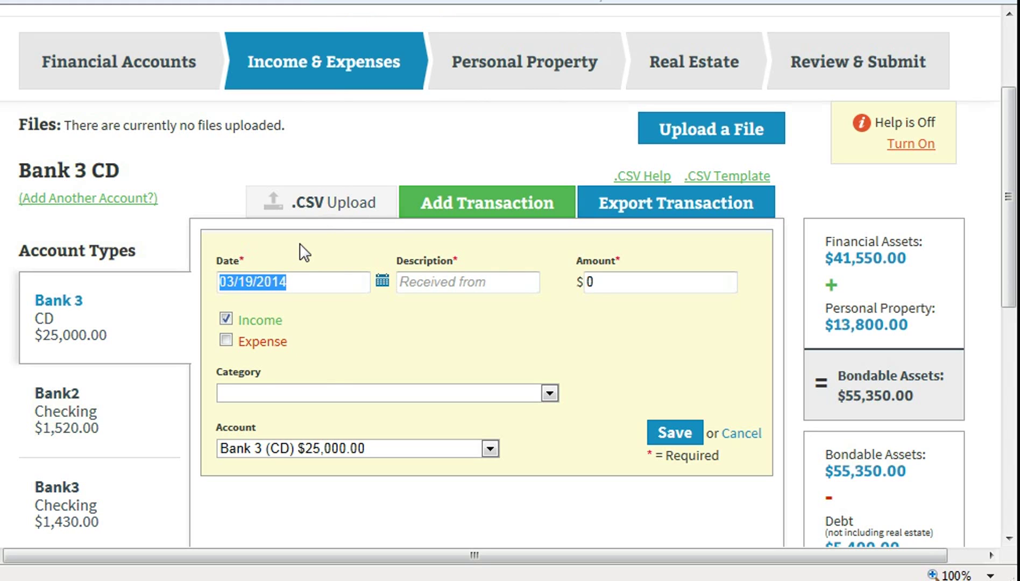
left_click(289, 281)
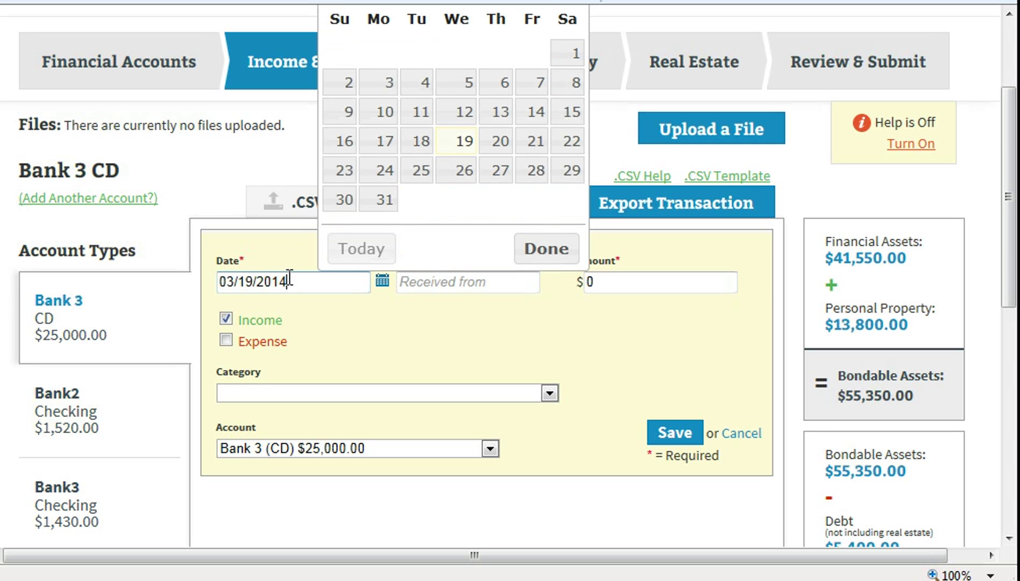
key("BackSpace")
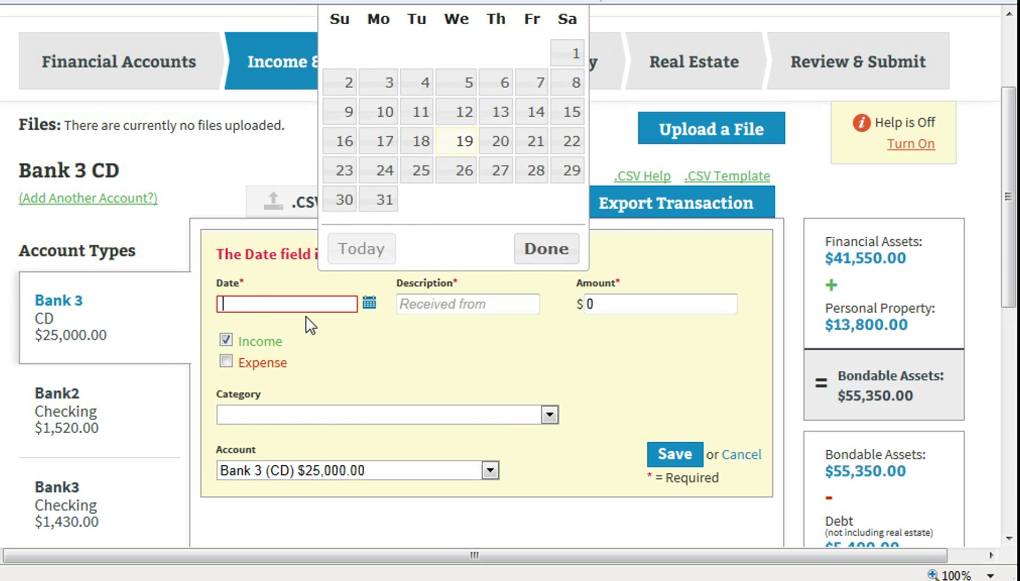
type("1/")
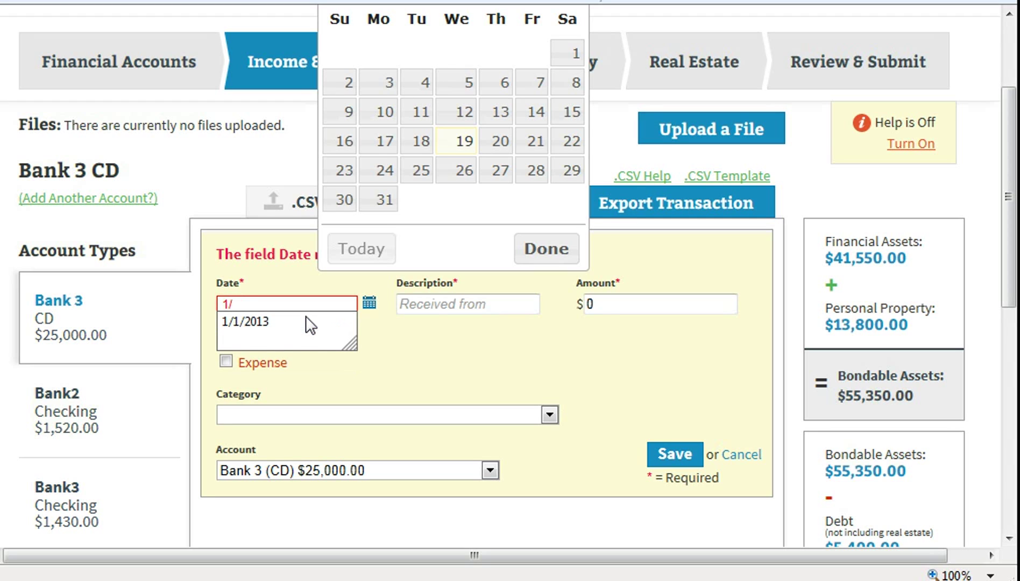
type("2/13")
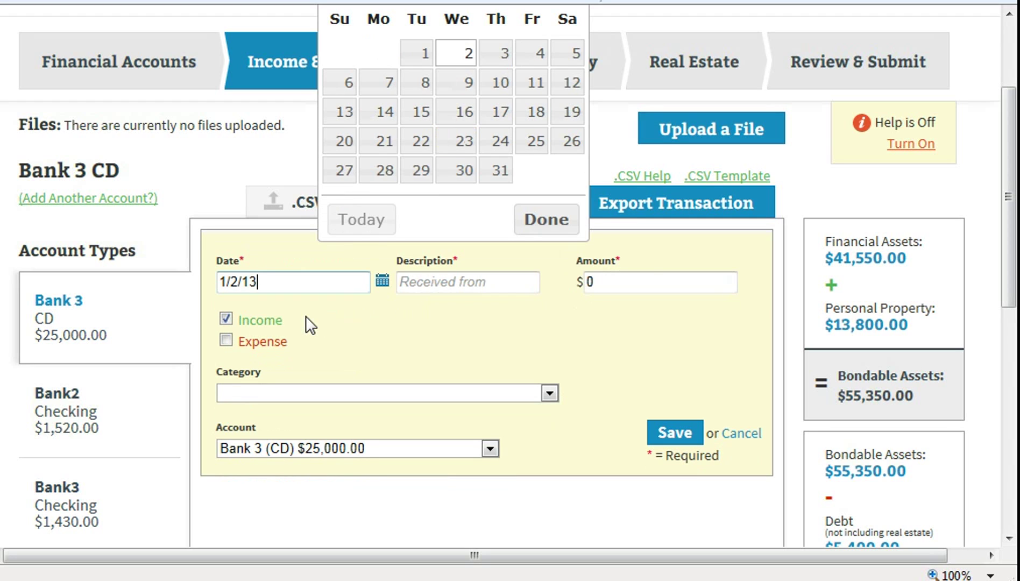
Step: Enter the description 'US Treasury' with an amount of 1235
left_click(463, 282)
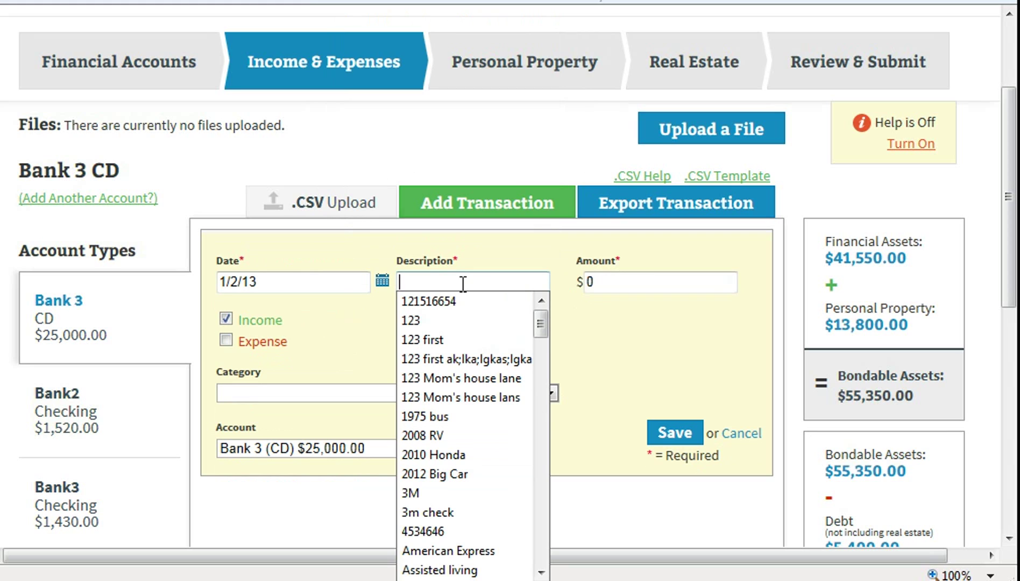
type("U")
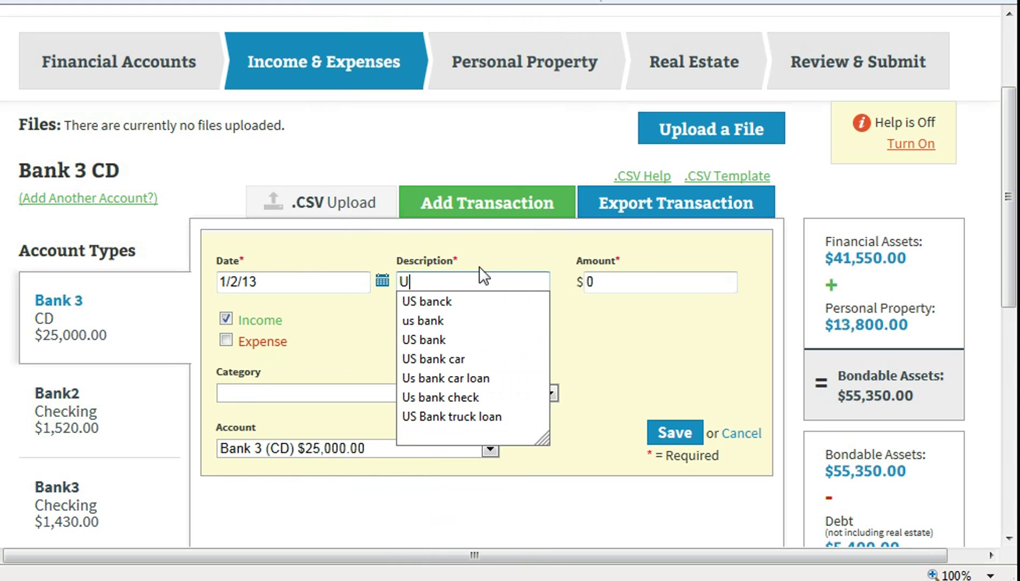
type("S Tre")
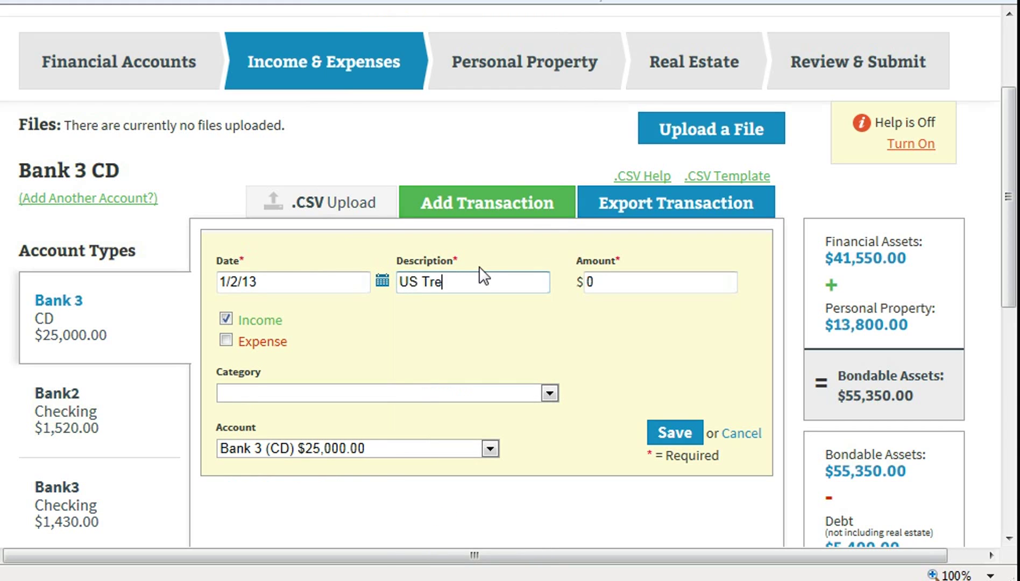
type("asury")
key("Tab")
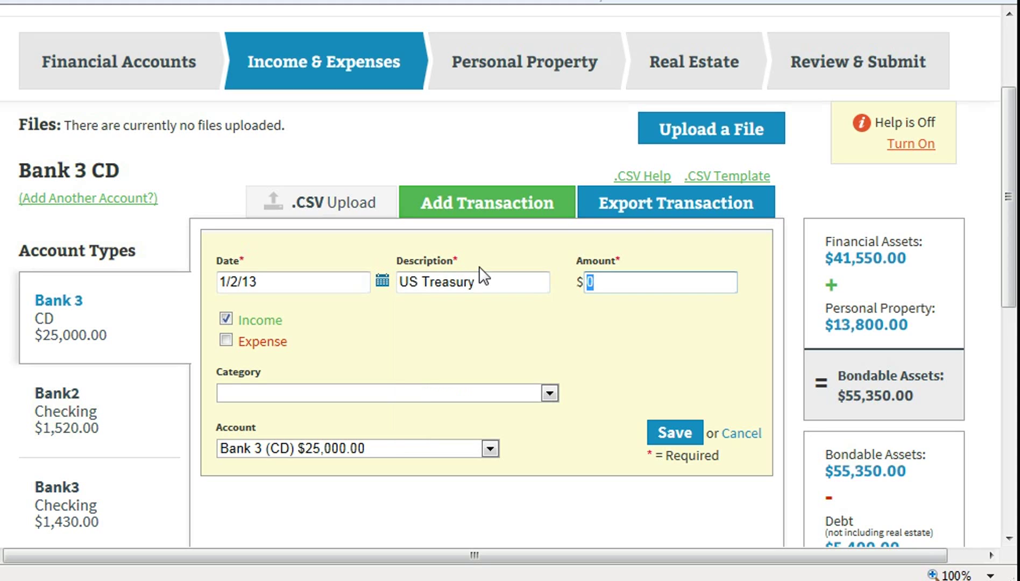
type("1235")
Step: Categorise it as Social Security/SSI on Bank2 (Checking) and save it
left_click(549, 394)
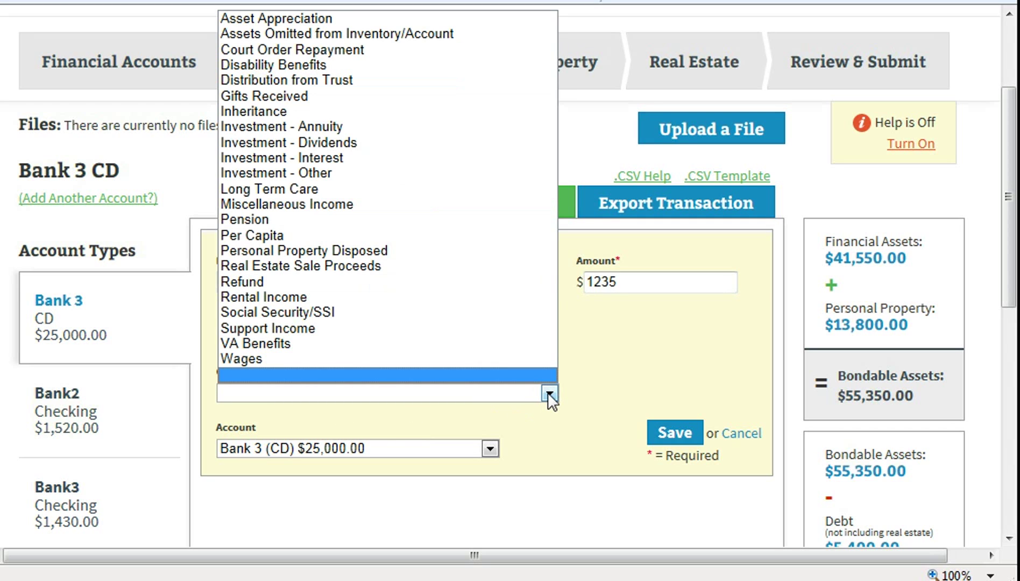
left_click(497, 312)
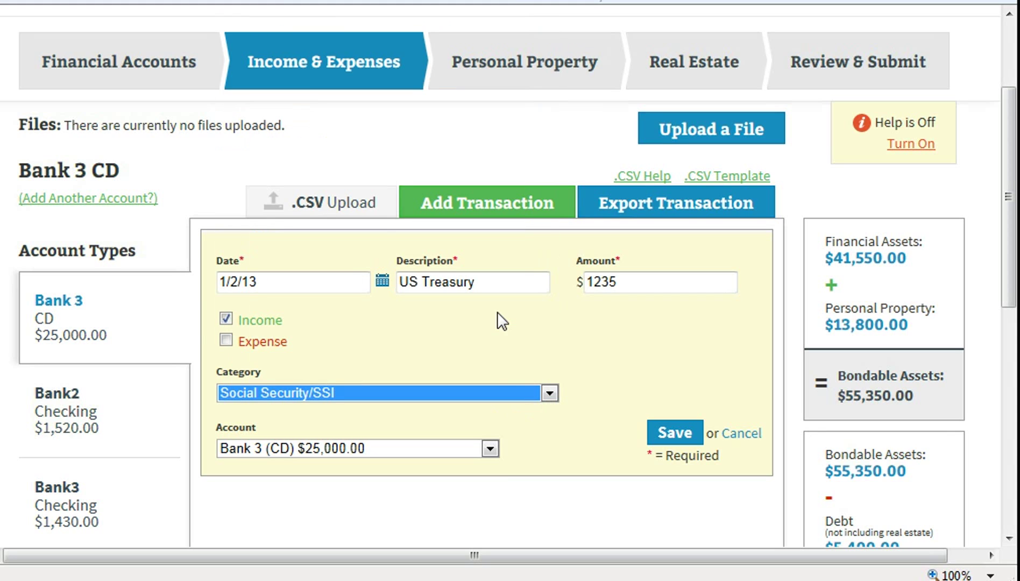
left_click(489, 449)
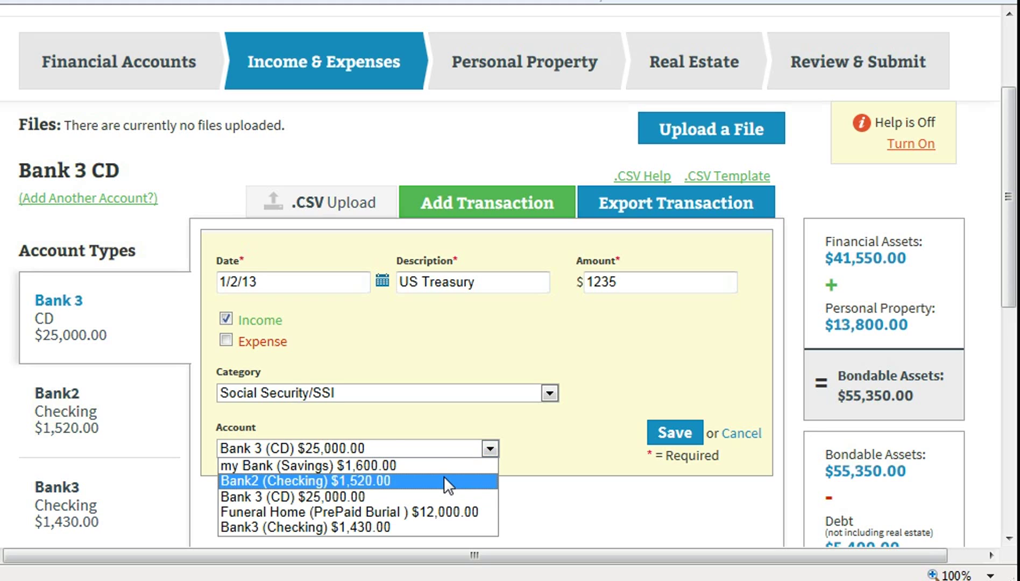
left_click(440, 482)
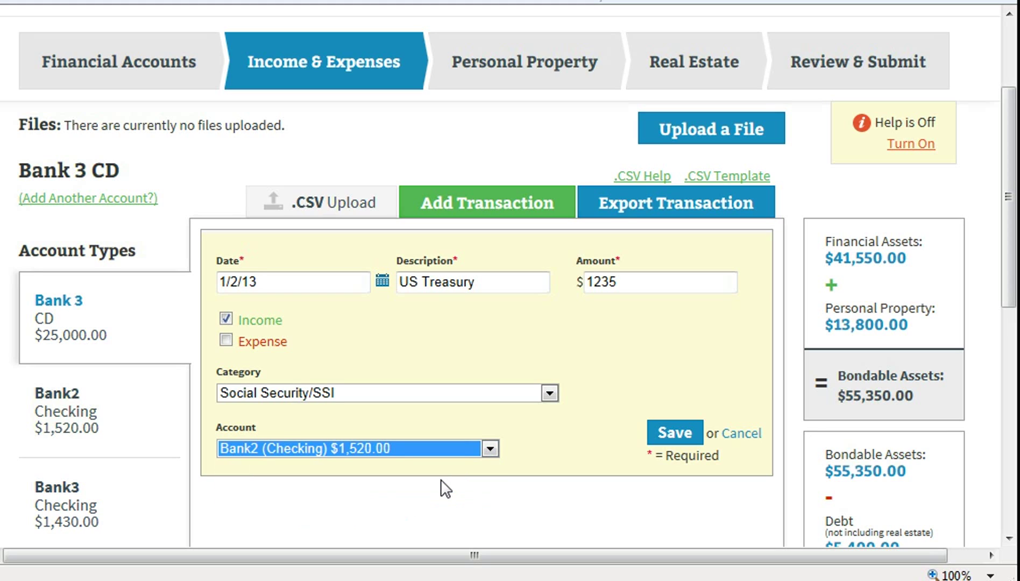
left_click(673, 443)
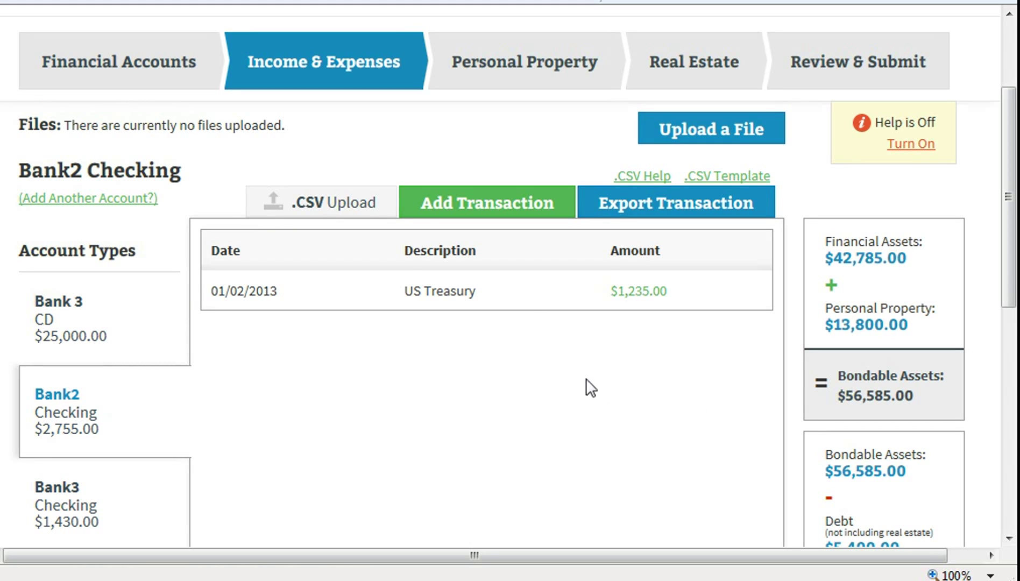
Step: Open a new expense transaction form on Bank2 Checking
left_click(544, 219)
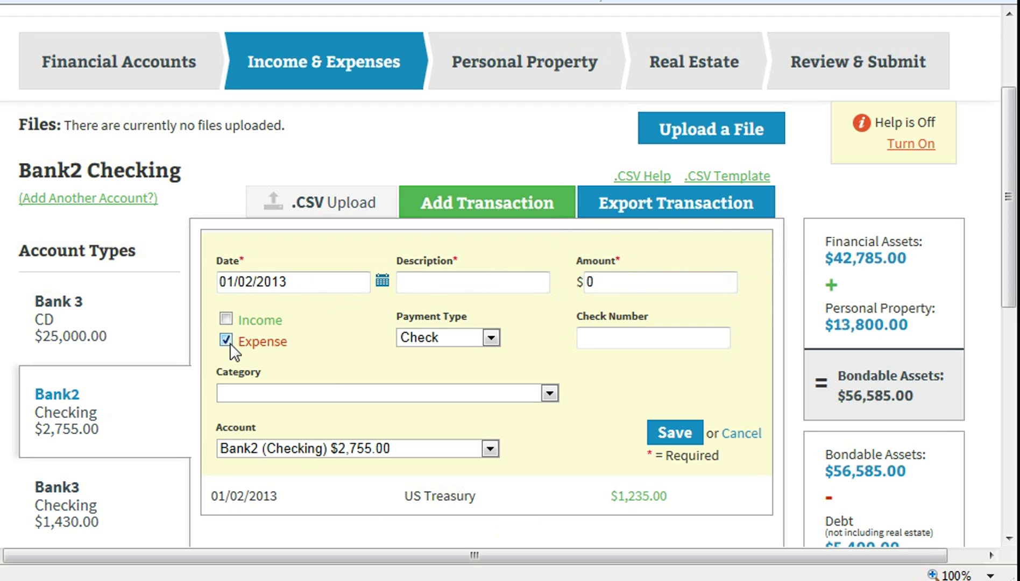
Step: Date the expense 01/03/2013, describe it as 'Happy Acres' and set the amount to 755
left_click(246, 281)
key("Delete")
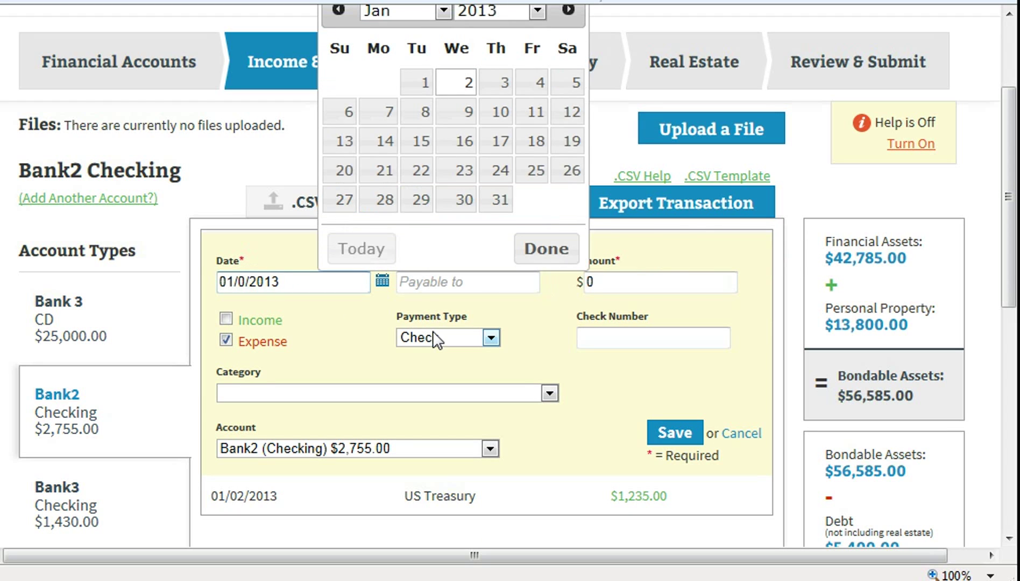
type("3")
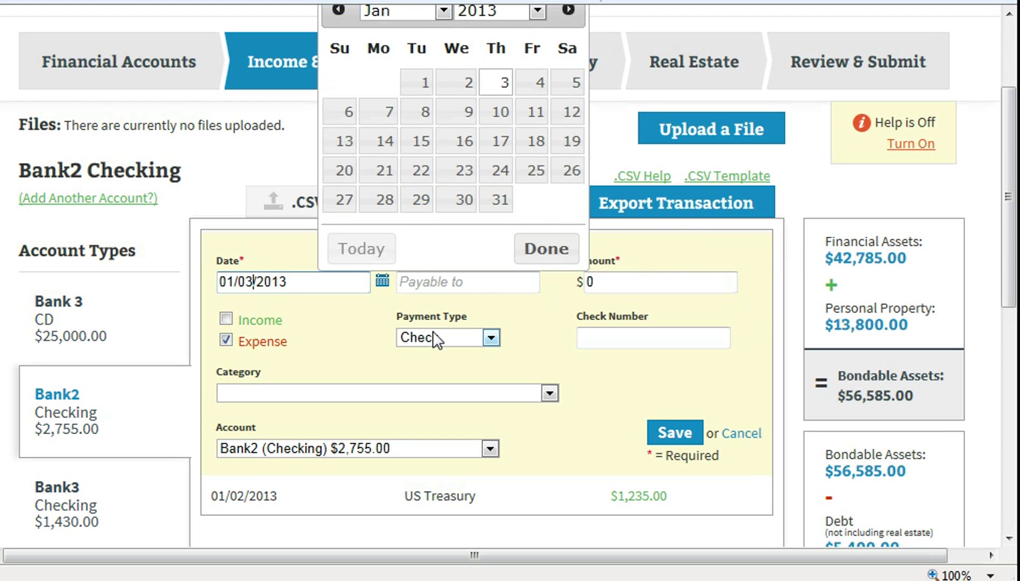
left_click(471, 284)
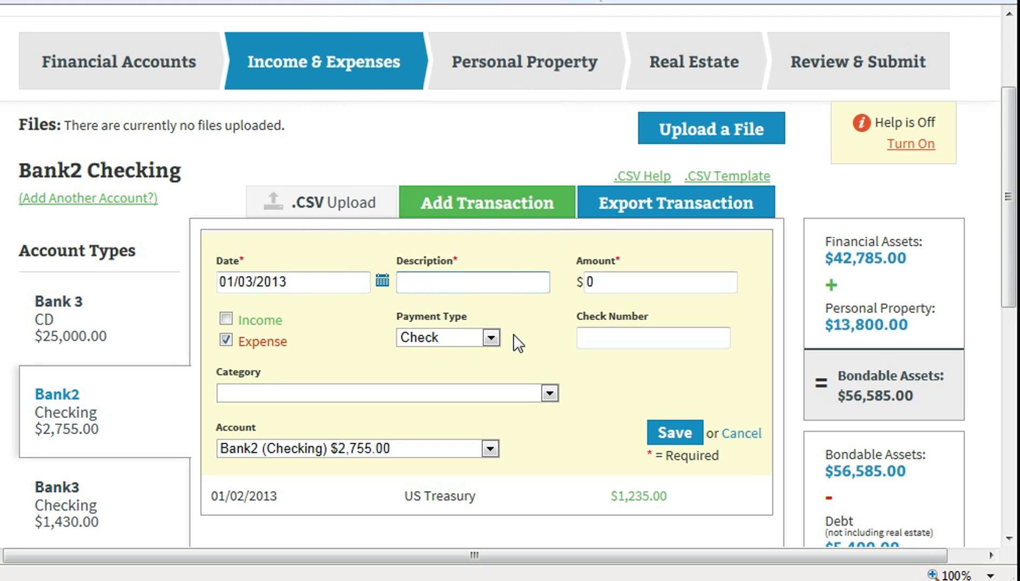
type("Happy Acres")
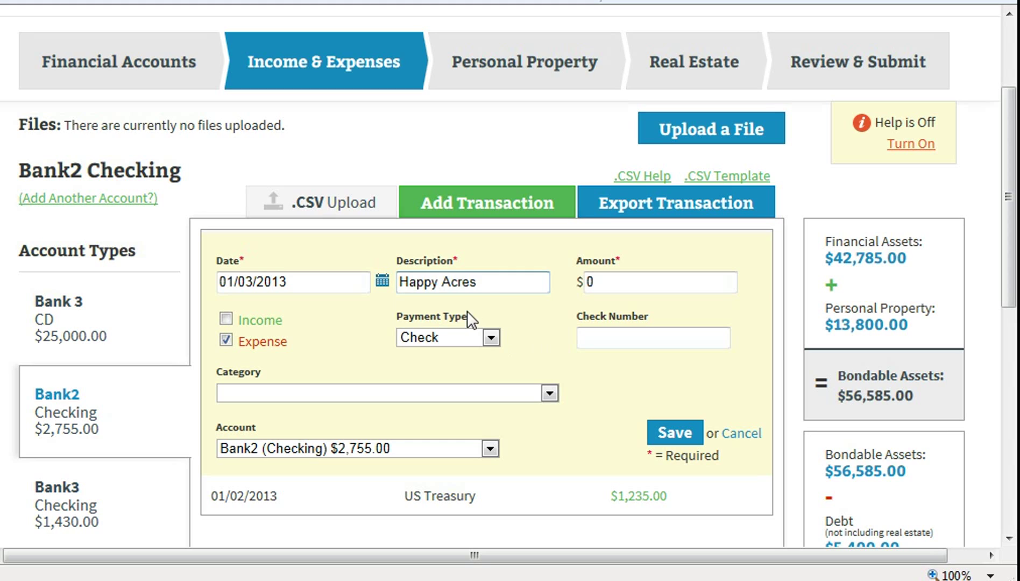
left_click(609, 281)
key("BackSpace")
type("755")
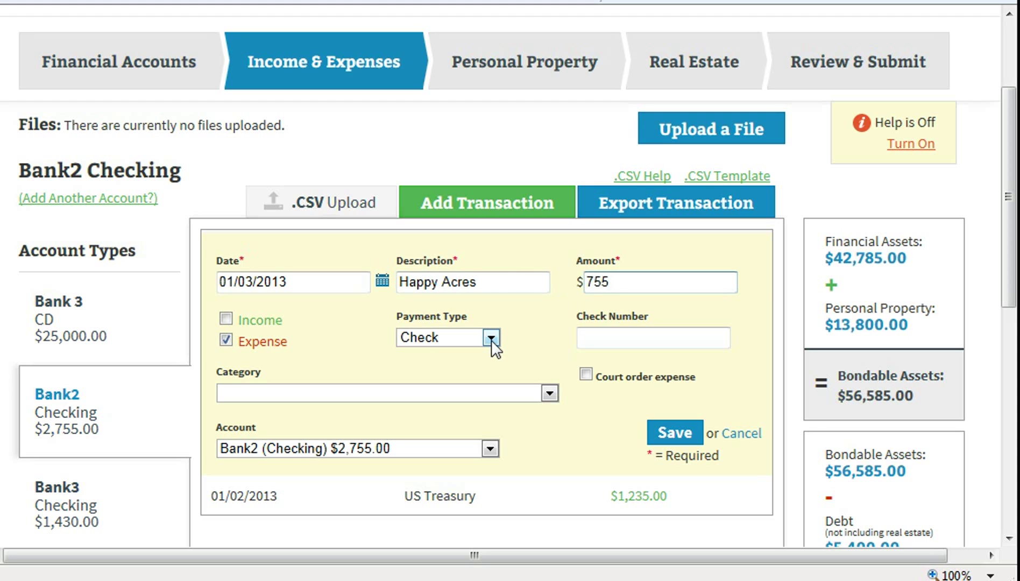
Step: Set category Care Facility, payment type Check and account Bank2 Checking
left_click(549, 394)
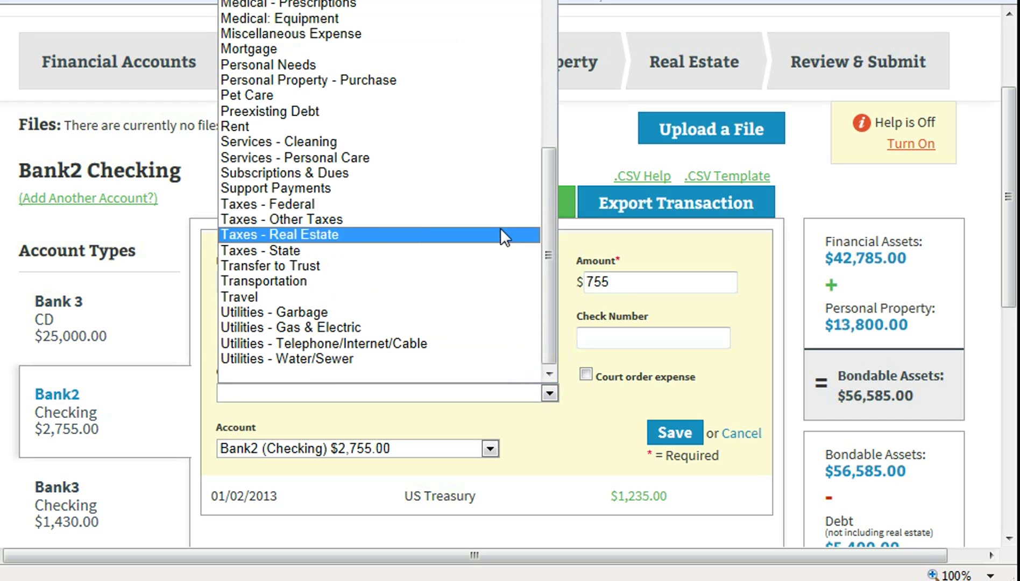
scroll(506, 61, "up", 6)
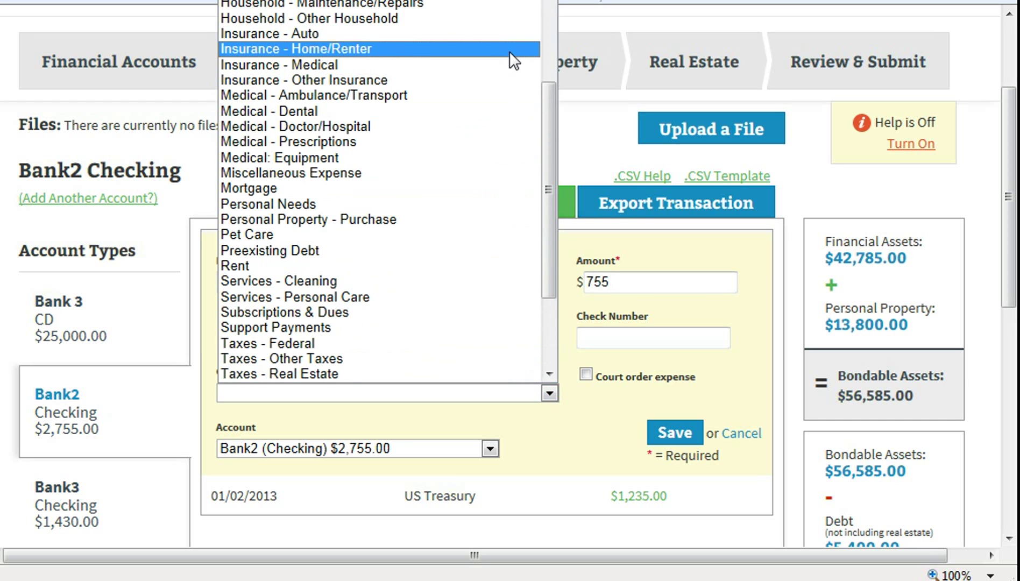
scroll(509, 54, "up", 3)
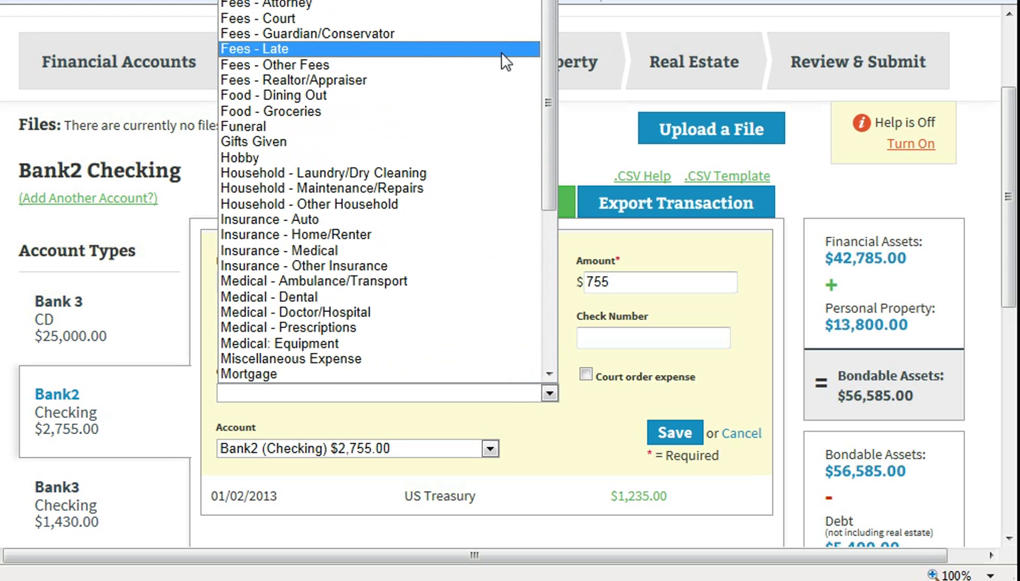
left_click(448, 1)
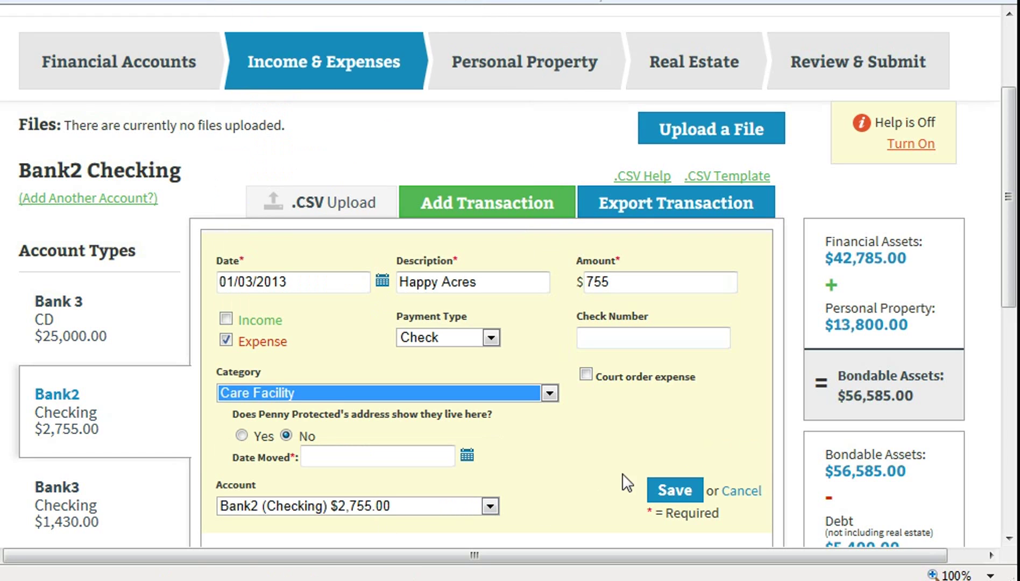
left_click(492, 337)
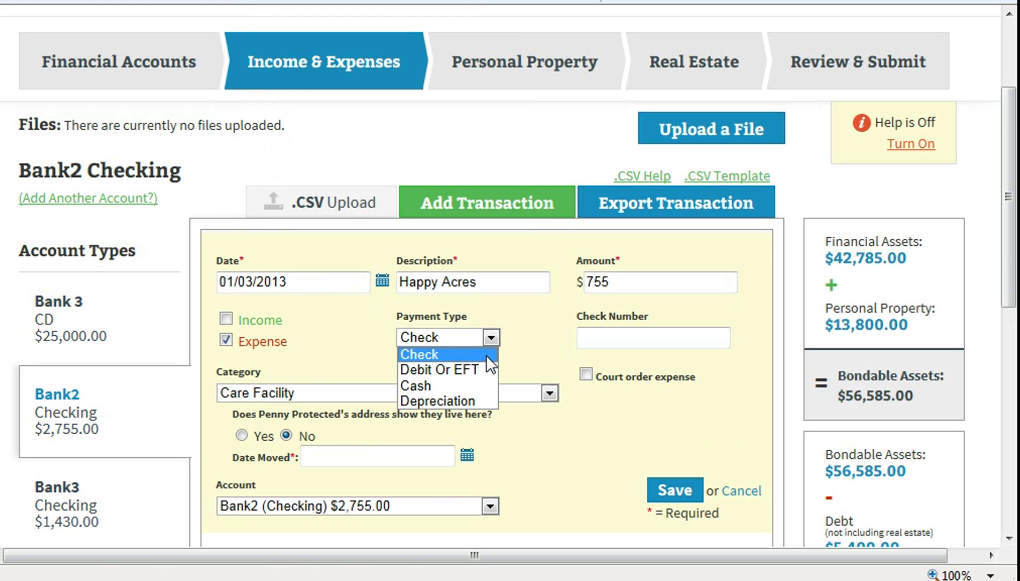
left_click(486, 355)
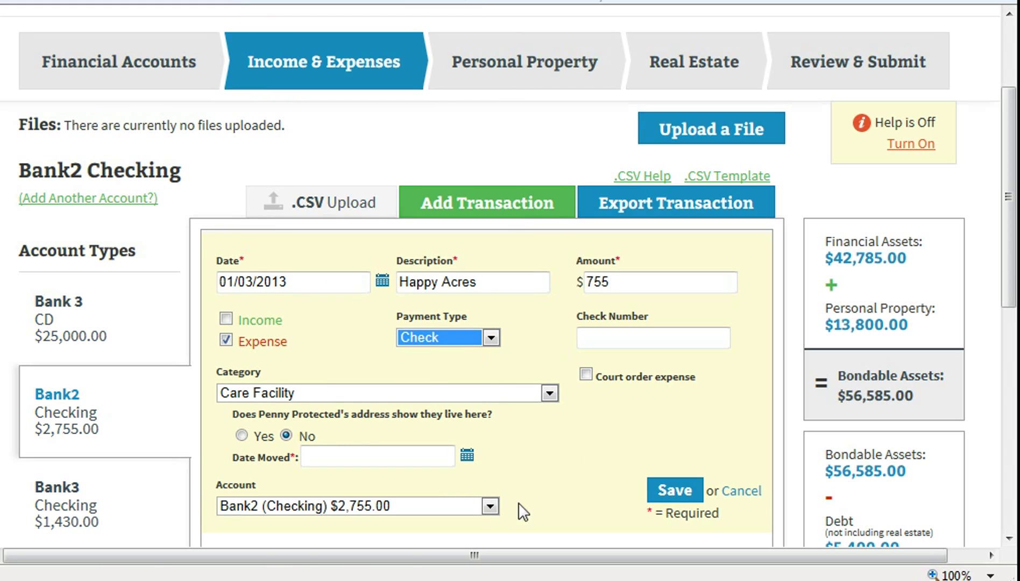
left_click(490, 507)
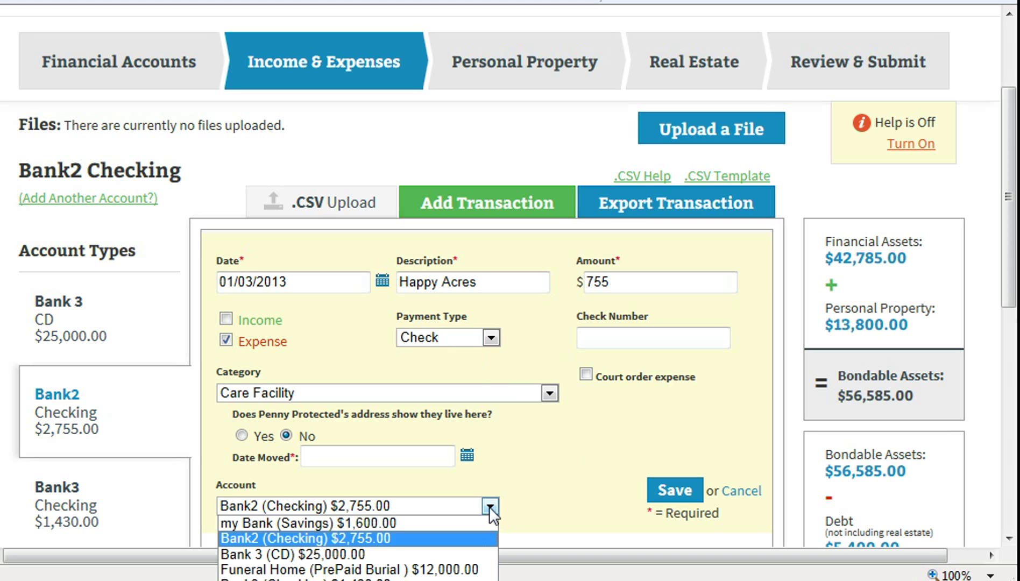
left_click(467, 537)
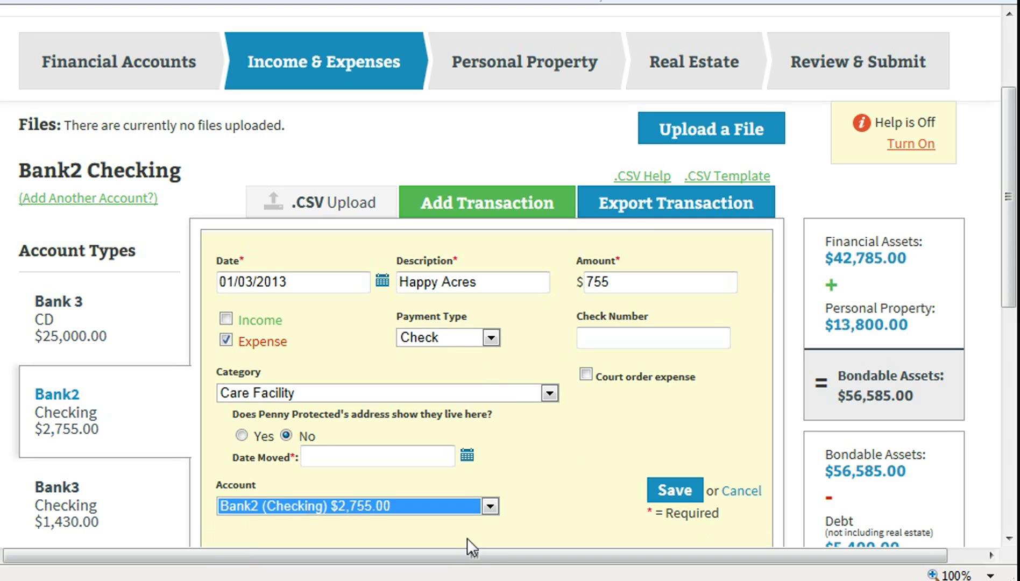
Step: Enter check number 123, answer Yes to the address question, and save
left_click(622, 341)
type("123")
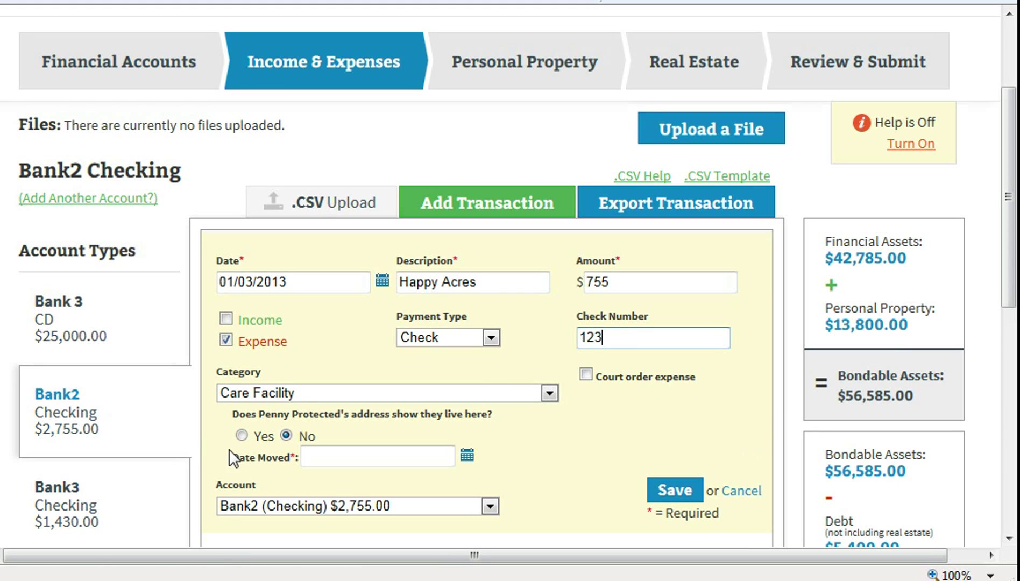
left_click(242, 437)
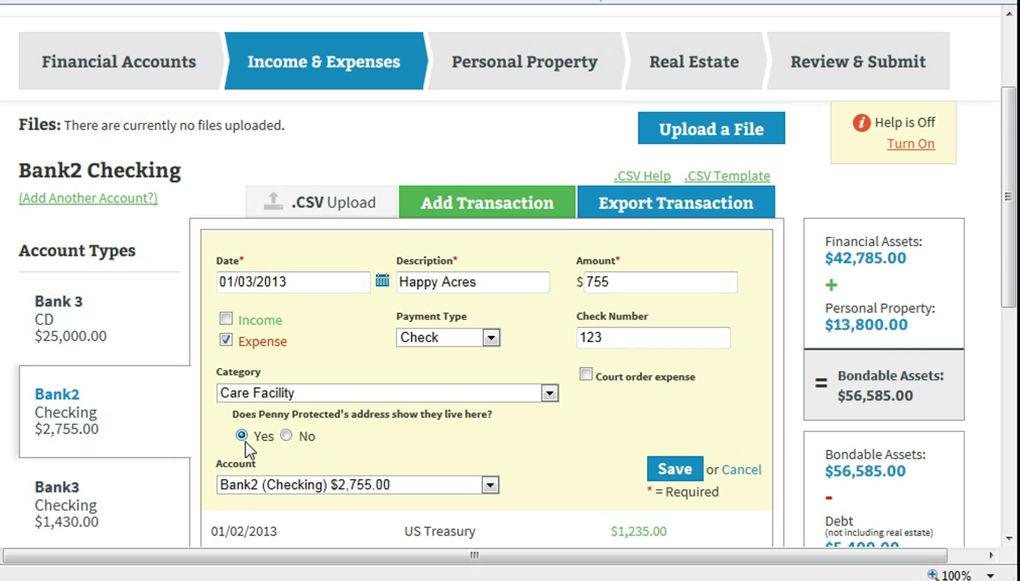
left_click(674, 471)
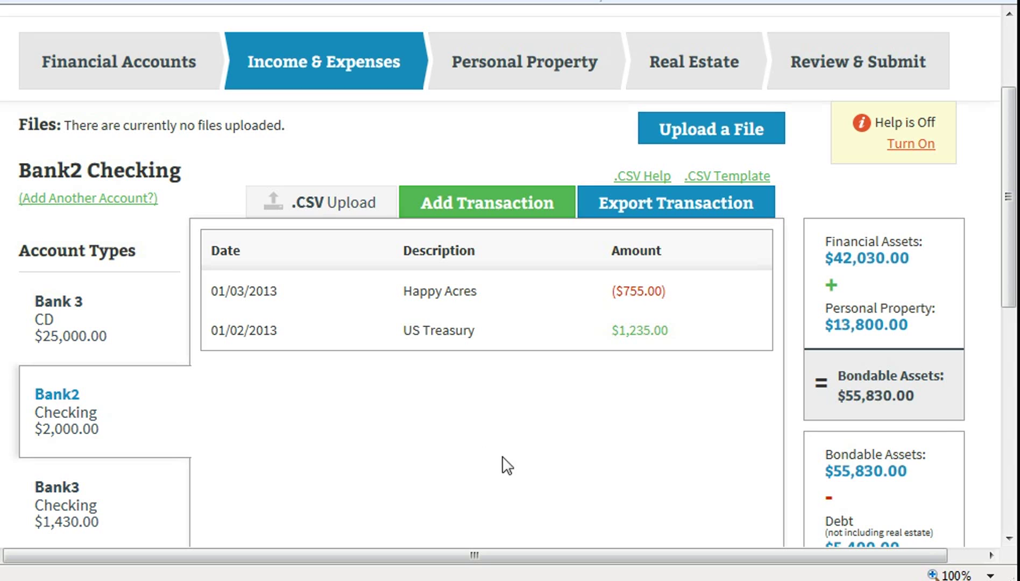
Step: Open another blank transaction form on Bank2 Checking
left_click(558, 205)
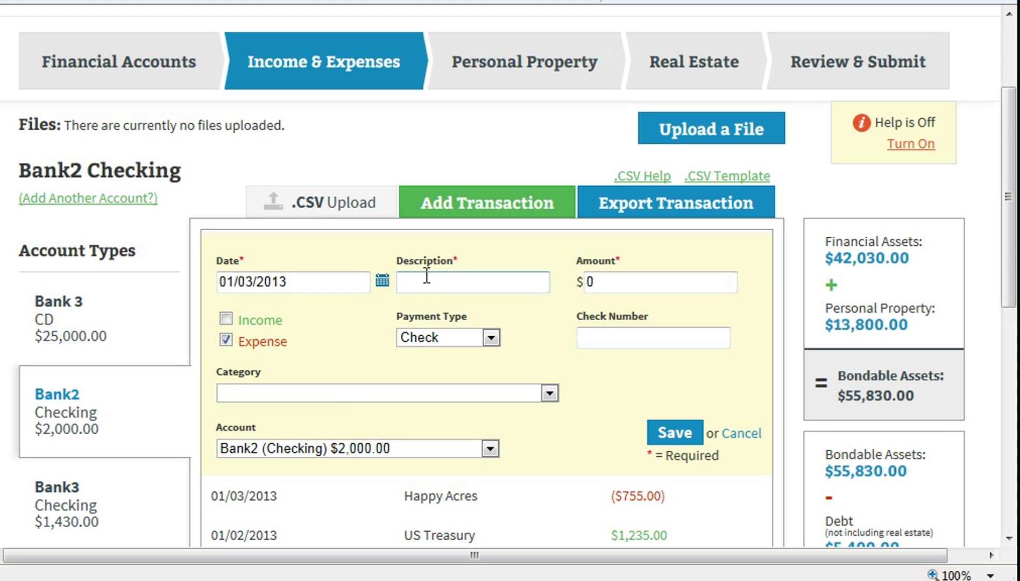
Step: Date the expense 01/04/2013, describe it as 'Big Box Store' and set the amount to 75
left_click(246, 282)
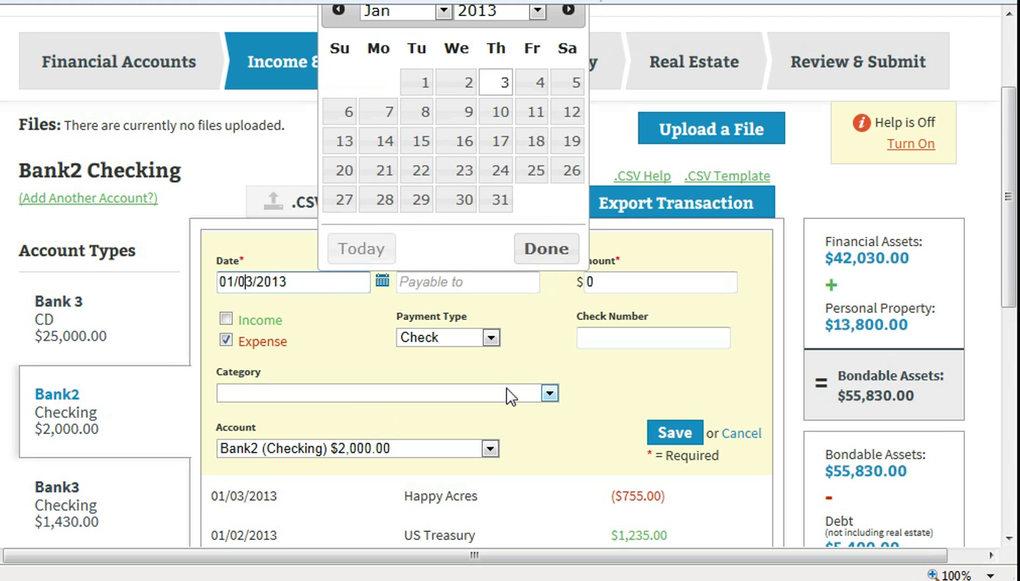
key("Delete")
type("4")
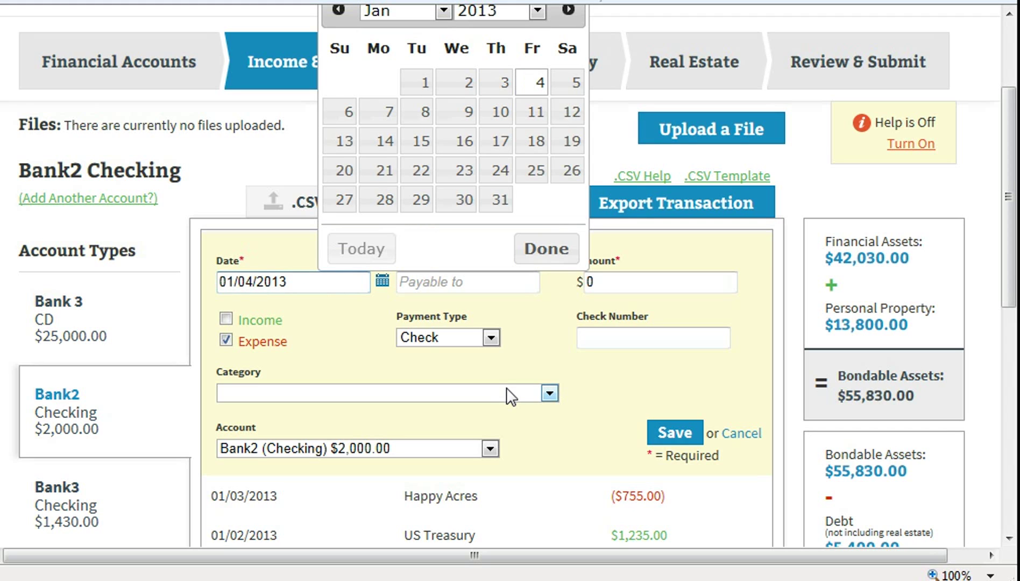
left_click(483, 276)
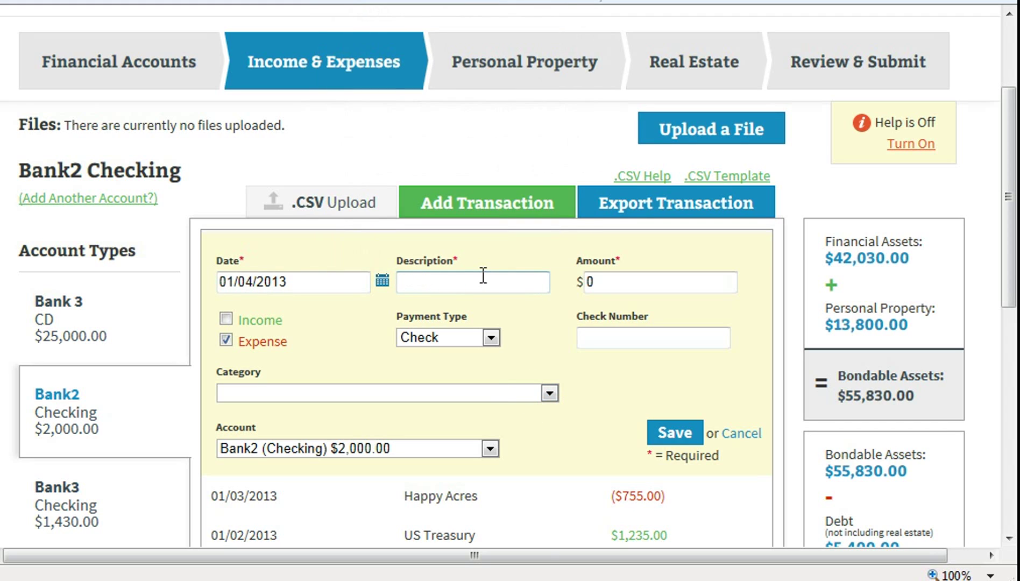
type("Big Box Store")
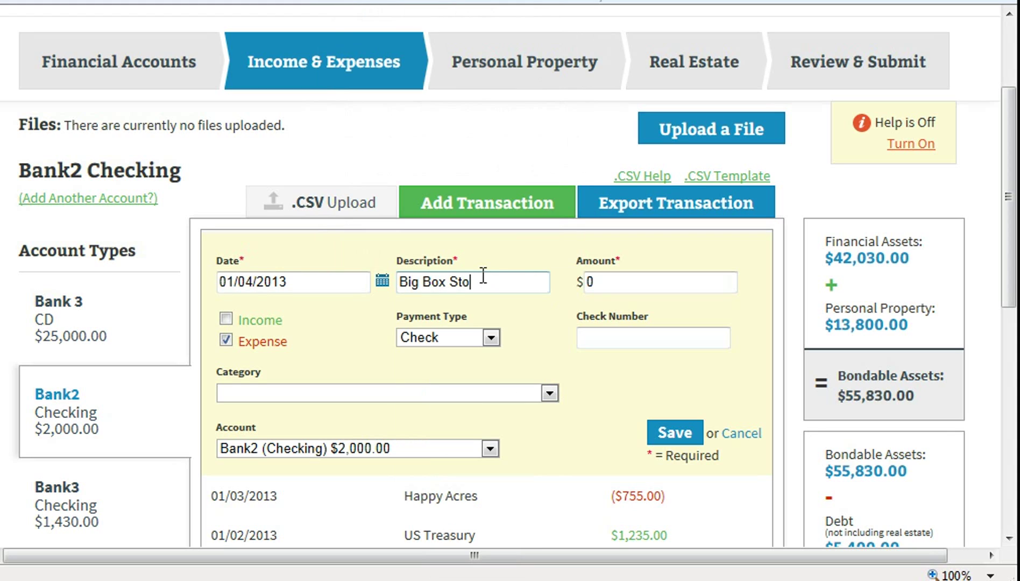
left_click(659, 287)
key("BackSpace")
type("75")
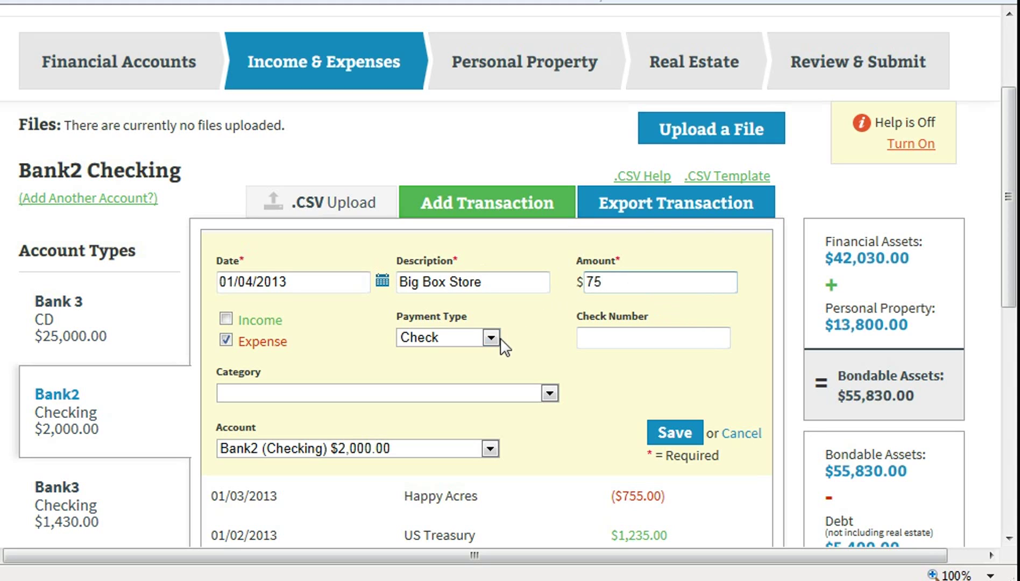
Step: Categorise it as Medical - Prescriptions, paid by Debit Or EFT from Bank2 Checking, and save
left_click(549, 394)
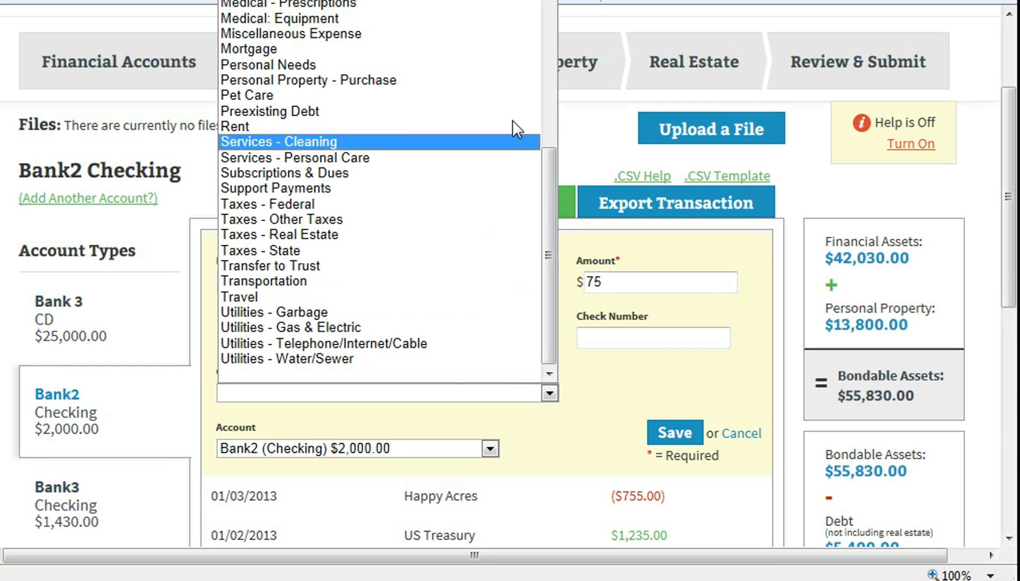
left_click(511, 3)
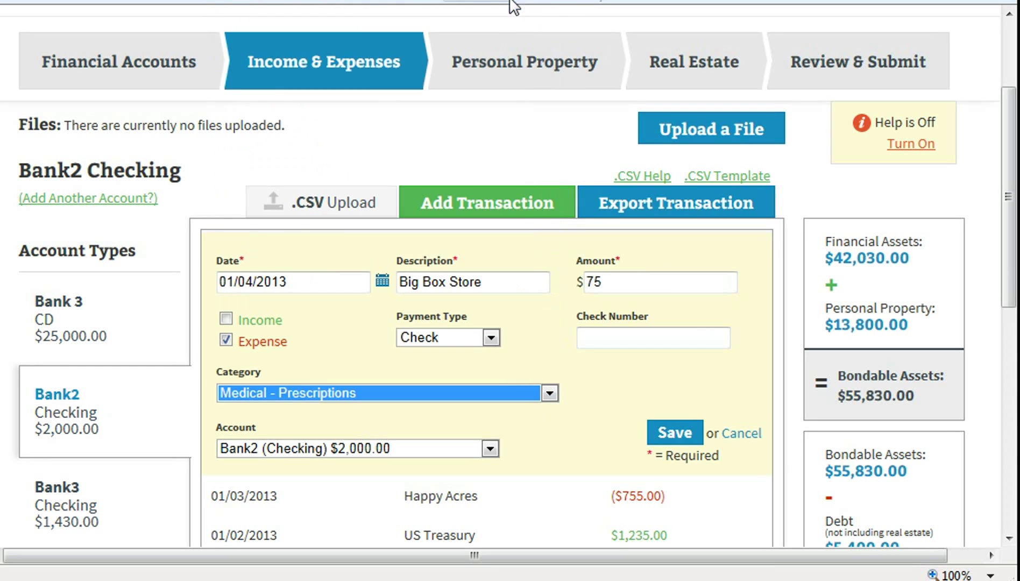
left_click(492, 339)
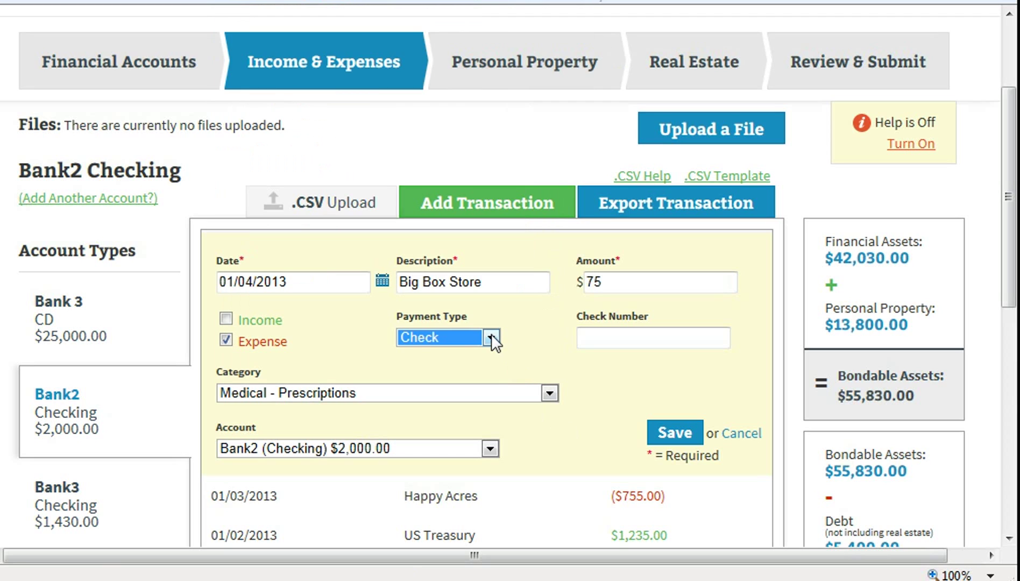
left_click(491, 336)
left_click(475, 369)
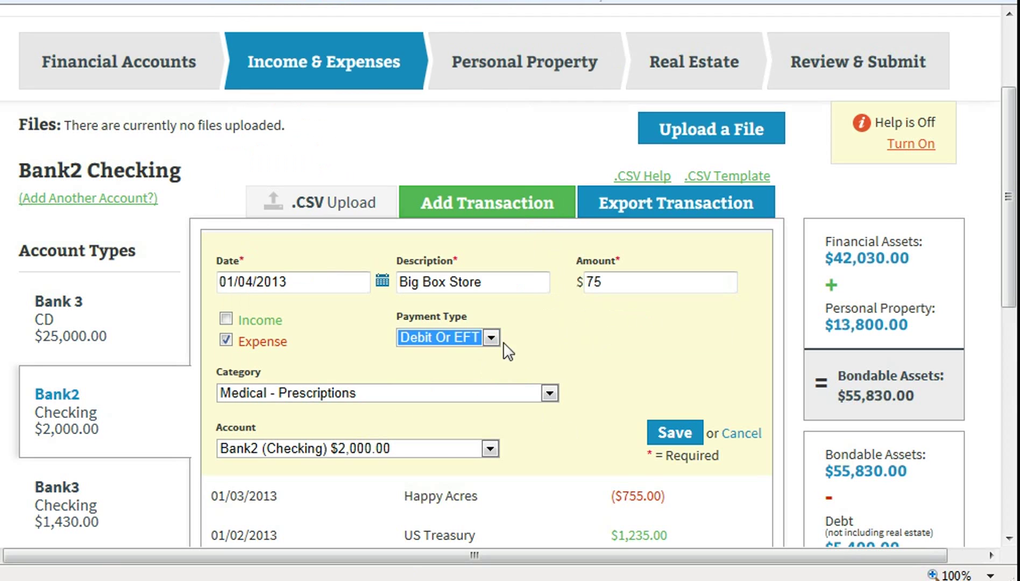
left_click(490, 447)
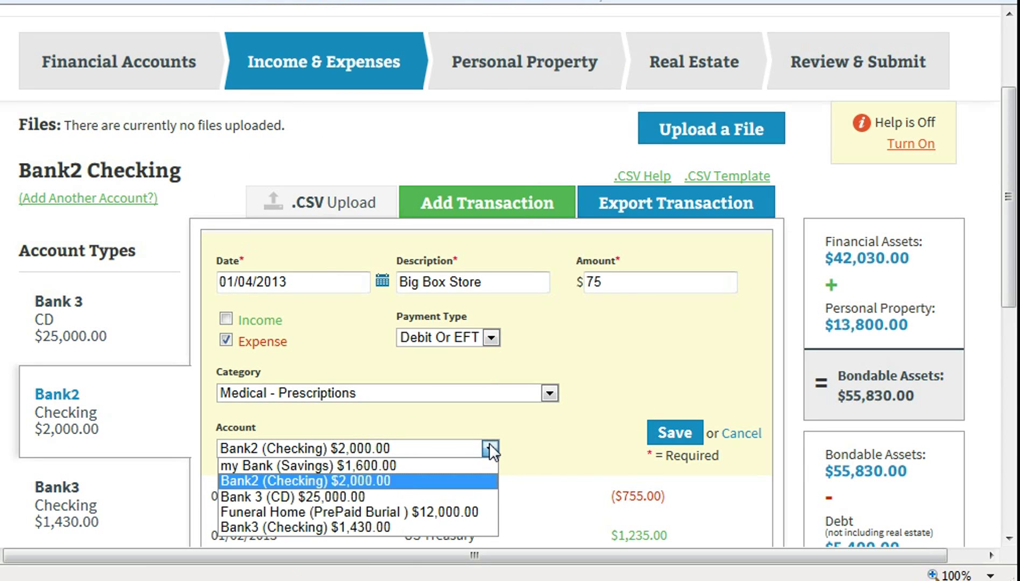
left_click(460, 481)
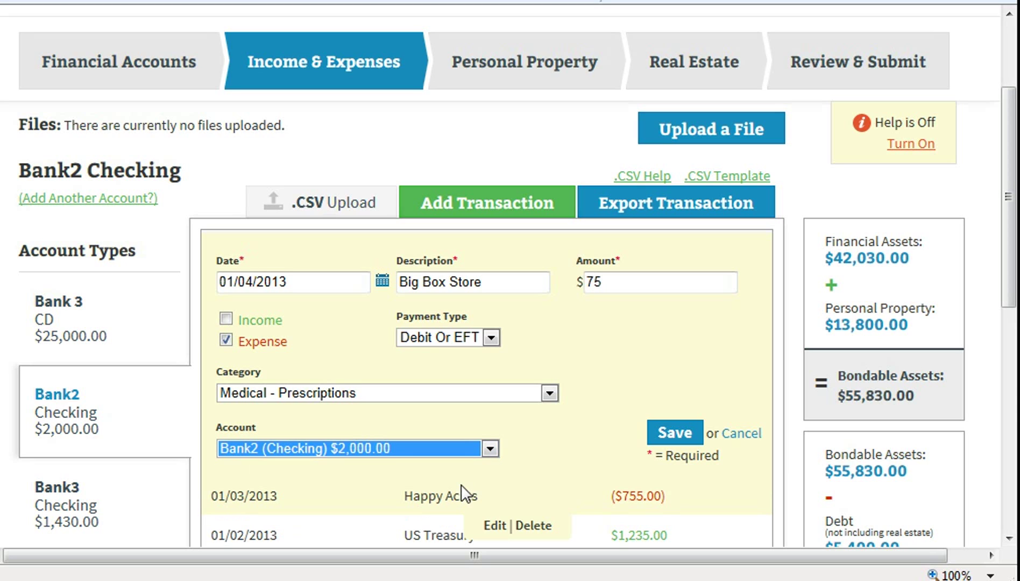
left_click(679, 436)
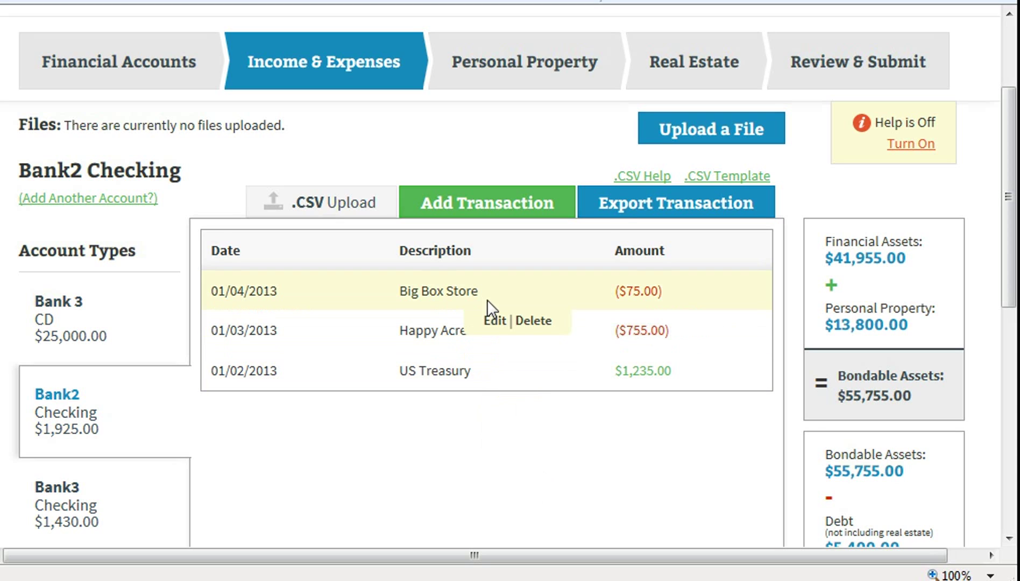
Step: Reopen the Big Box Store expense and bring up Split Between Categories
left_click(494, 323)
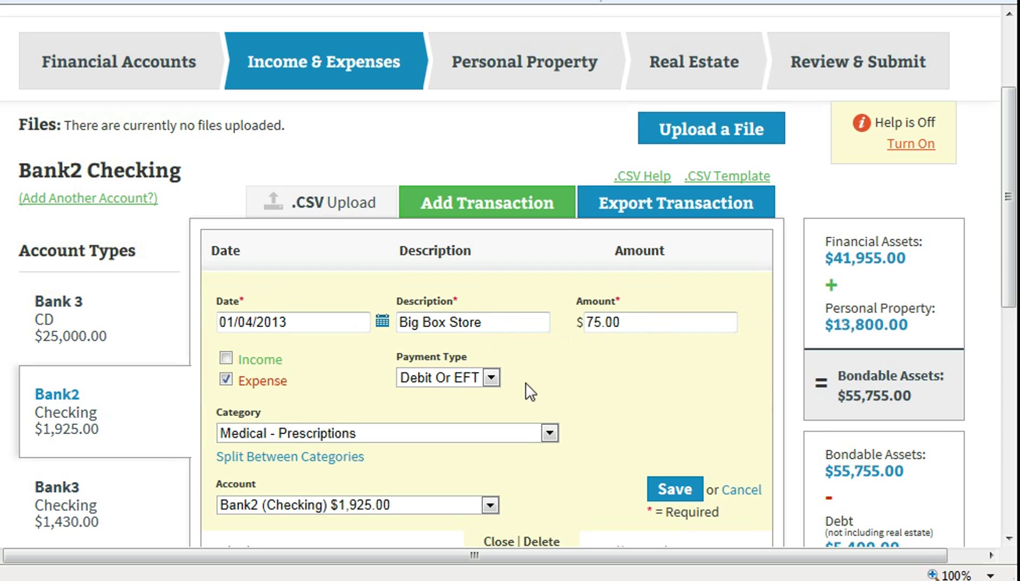
left_click(261, 457)
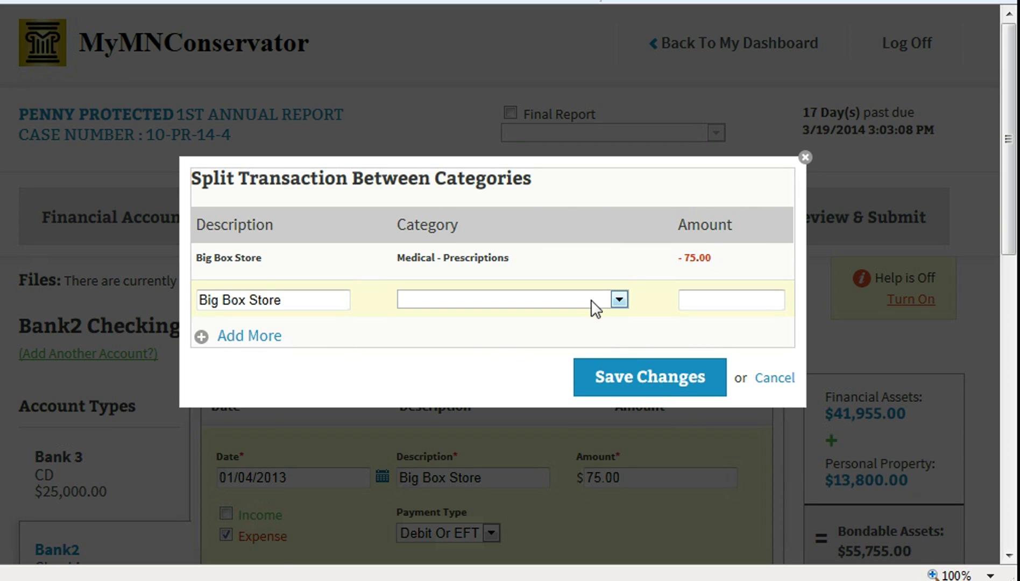
Step: Choose Personal Needs as the category for the split row
left_click(619, 300)
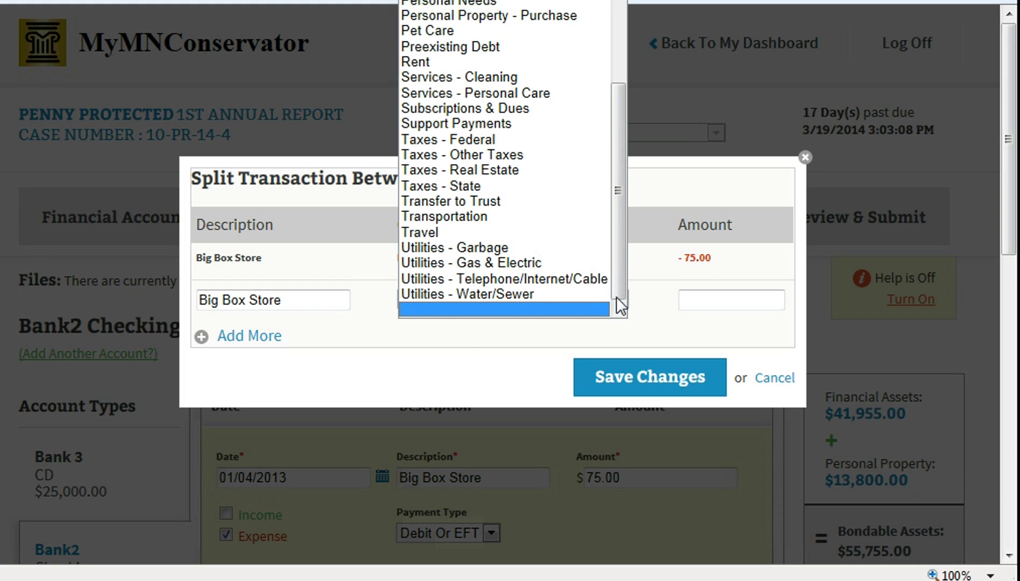
scroll(611, 159, "up", 3)
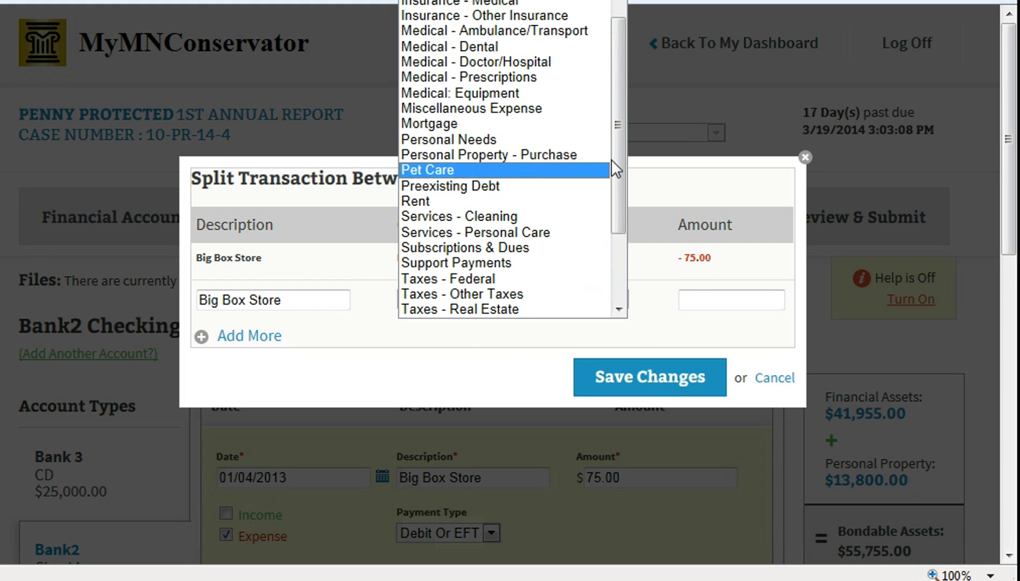
scroll(604, 137, "up", 4)
scroll(599, 134, "up", 2)
scroll(601, 132, "up", 1)
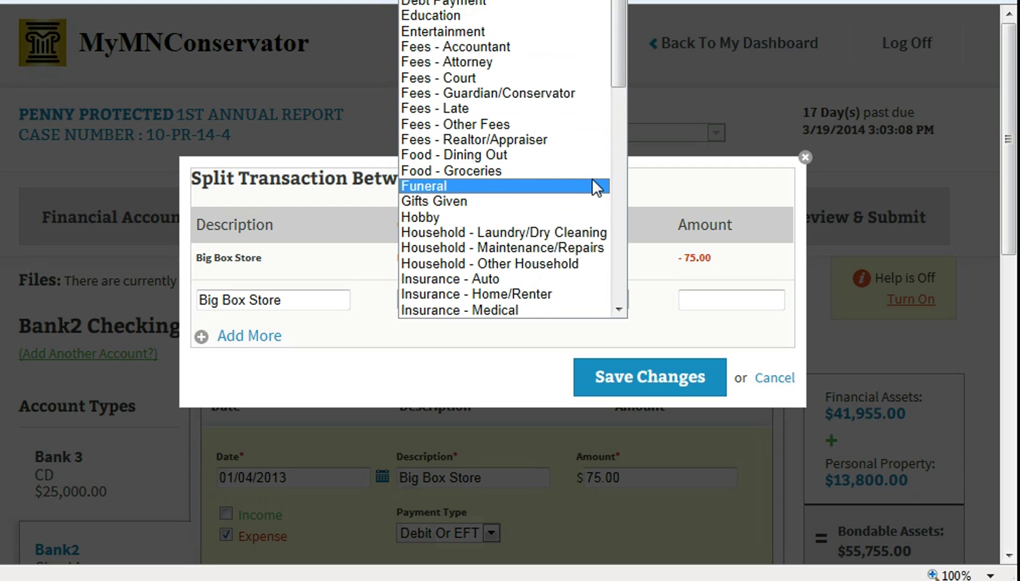
scroll(564, 207, "down", 2)
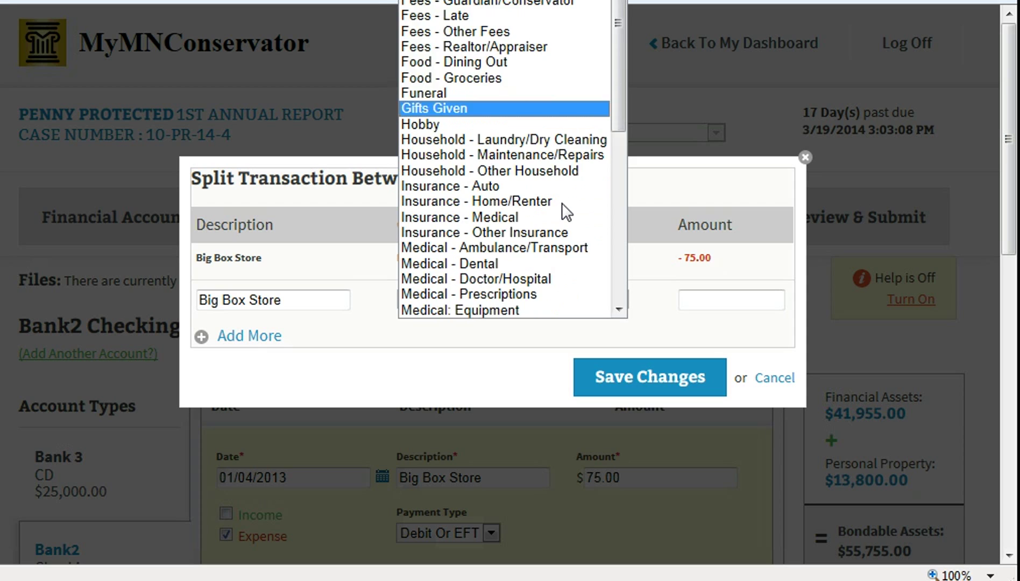
scroll(566, 211, "down", 4)
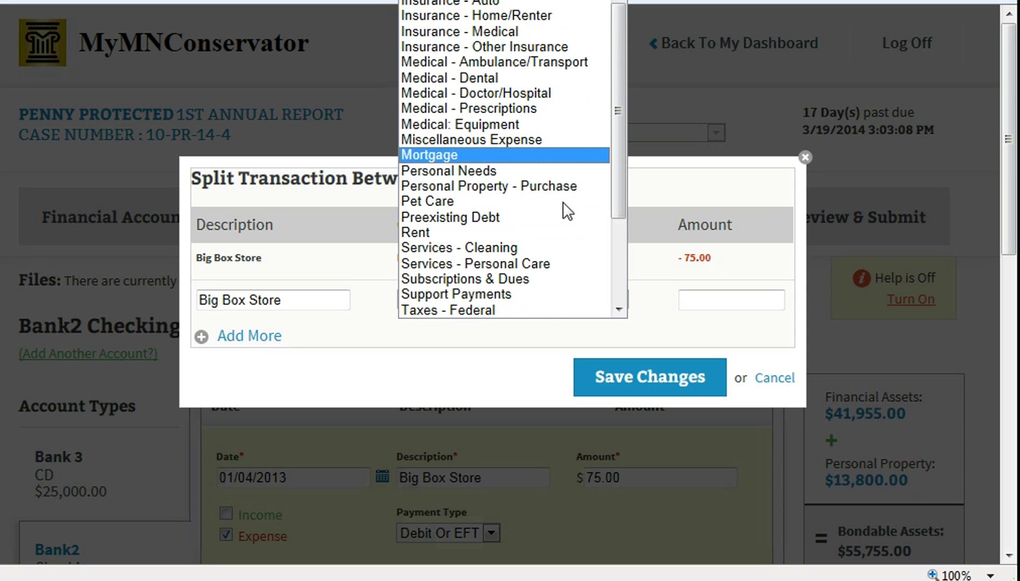
scroll(567, 210, "down", 1)
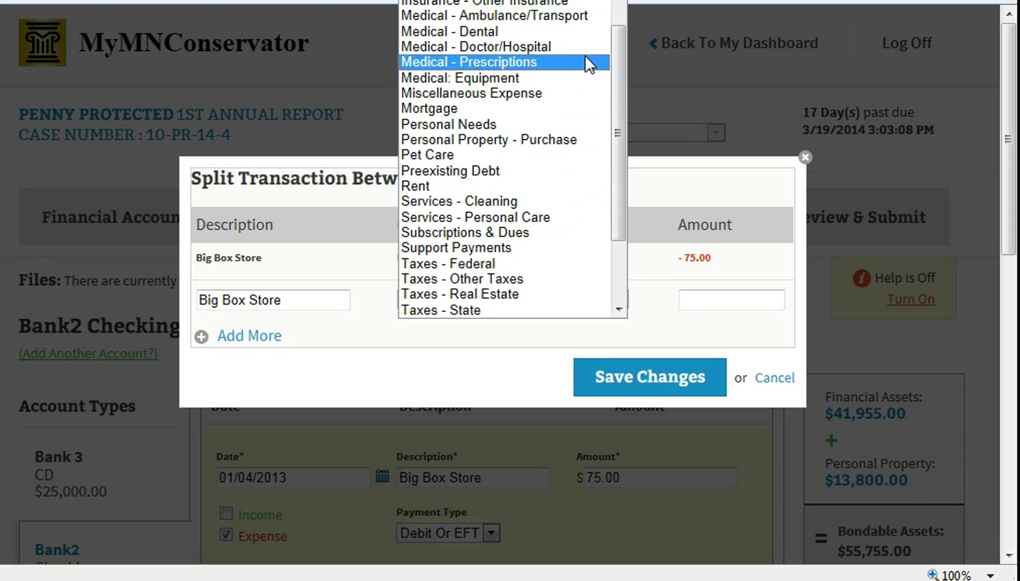
left_click(551, 124)
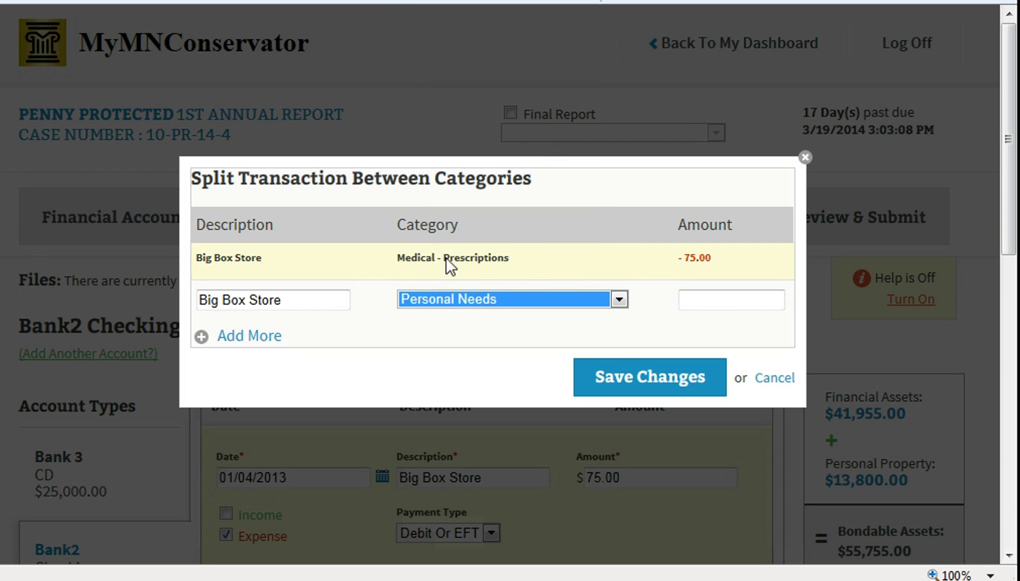
Step: Give the Personal Needs split an amount of 40 and save the changes
left_click(706, 304)
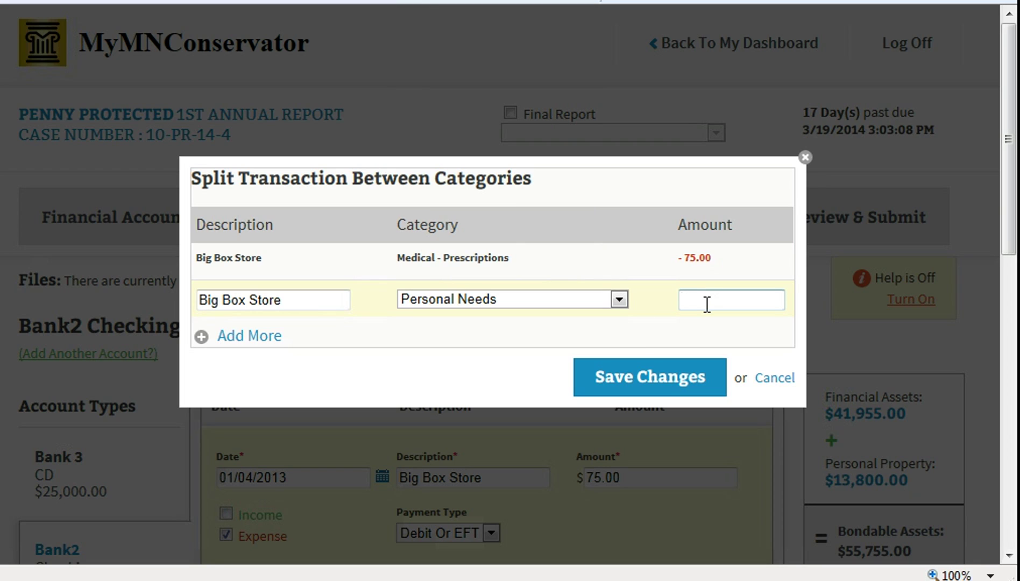
type("40")
left_click(624, 378)
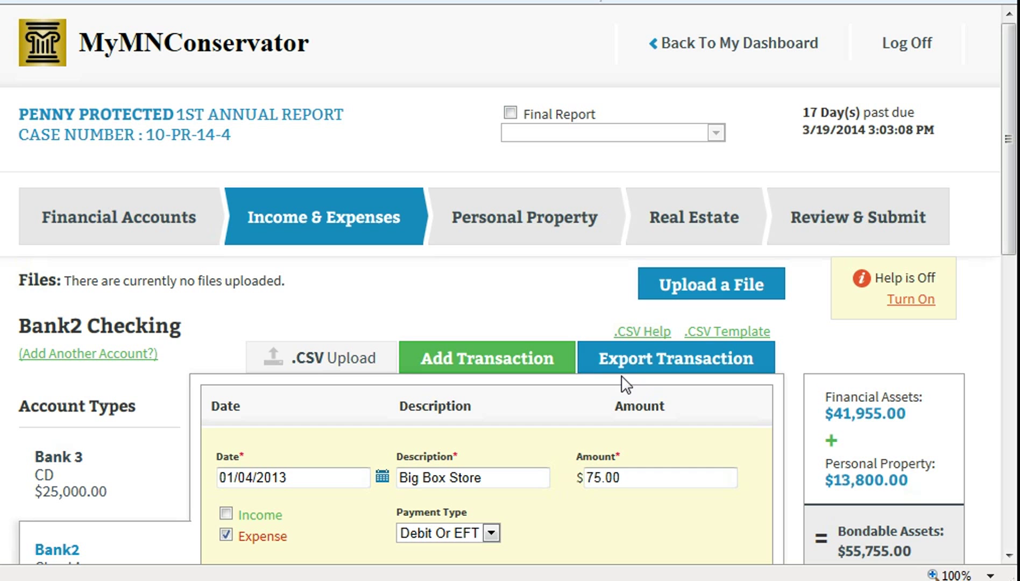